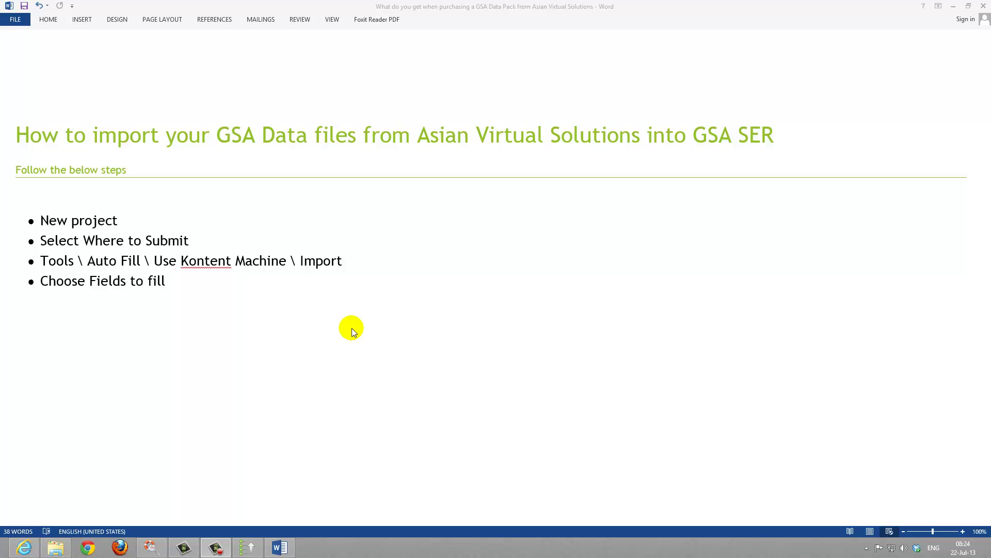
- Add a bullet reading "Select PFD's" after "Choose Fields to fill" in the import steps list
left_click(208, 280)
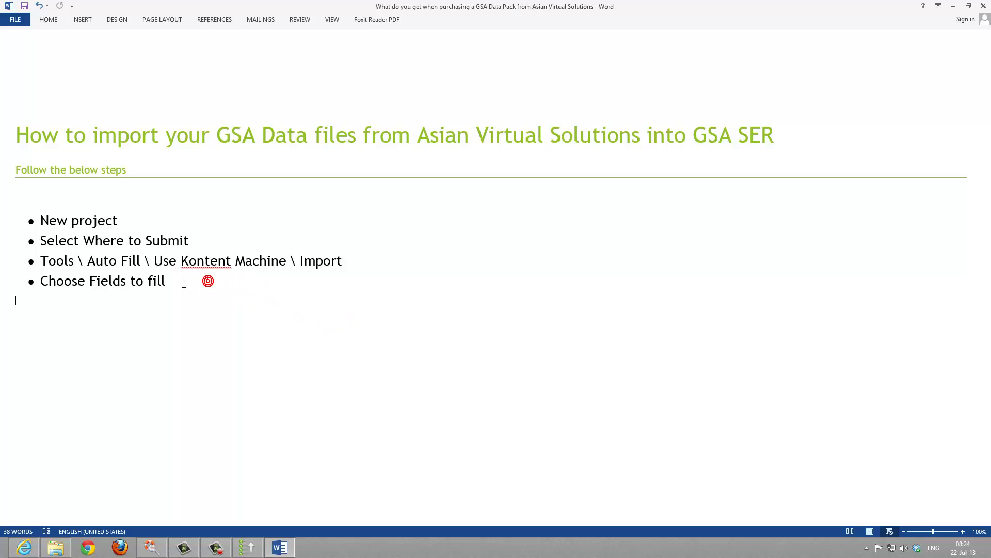
left_click(182, 283)
key("Return")
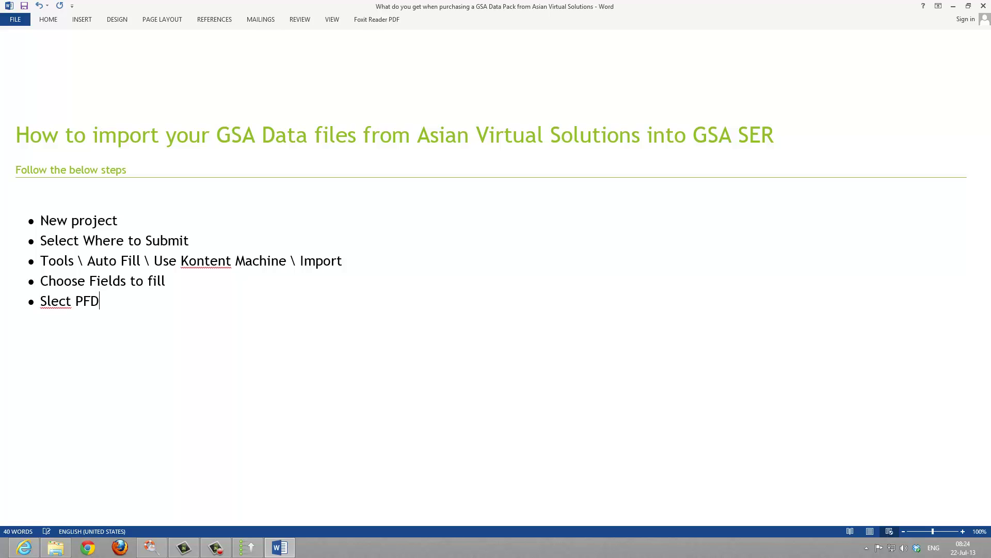
left_click(47, 303)
type("e")
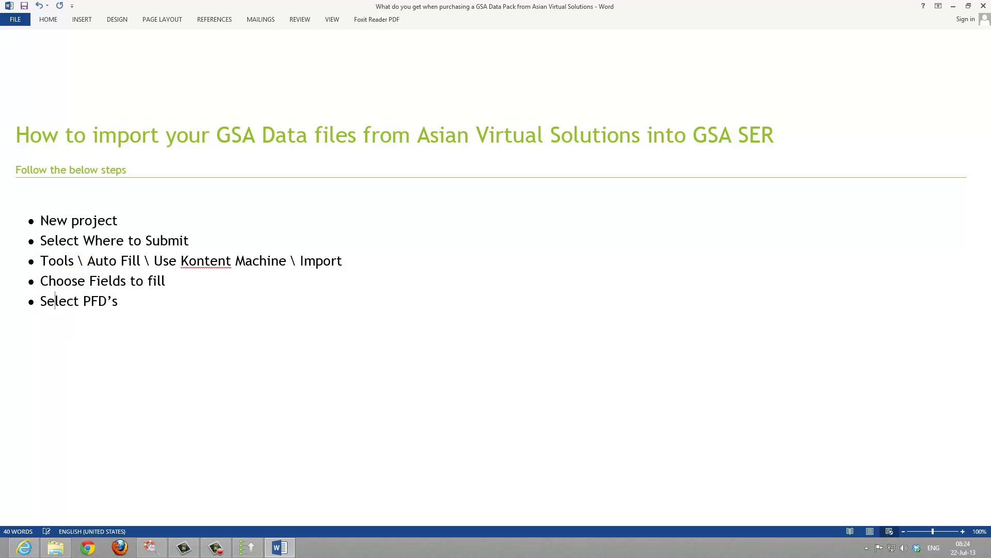
left_click(176, 340)
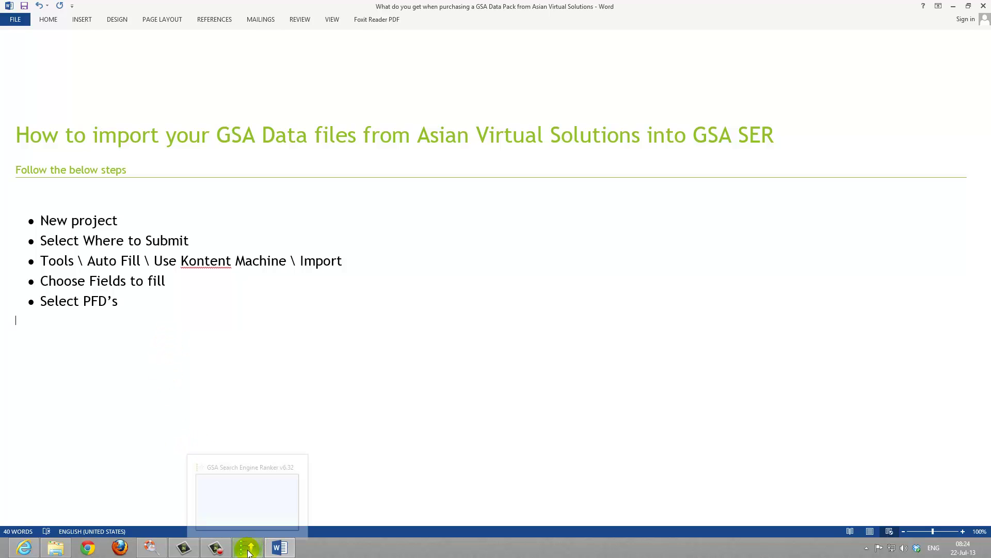
- Switch to File Explorer and examine the GSA Data Files and PDF folders in GSA SER Data Pack Demo's Dog Food Demo folder
left_click(56, 551)
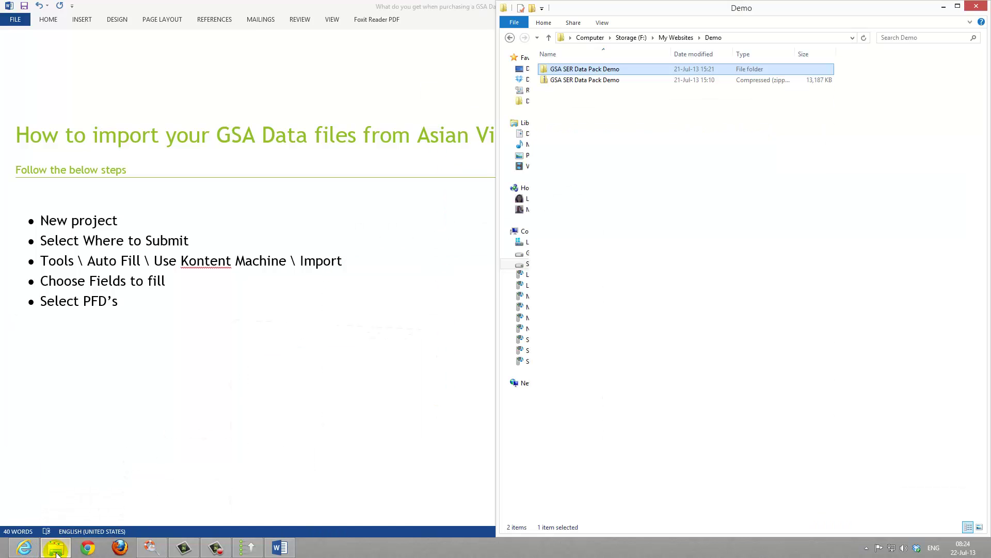
left_click_drag(709, 13, 687, 46)
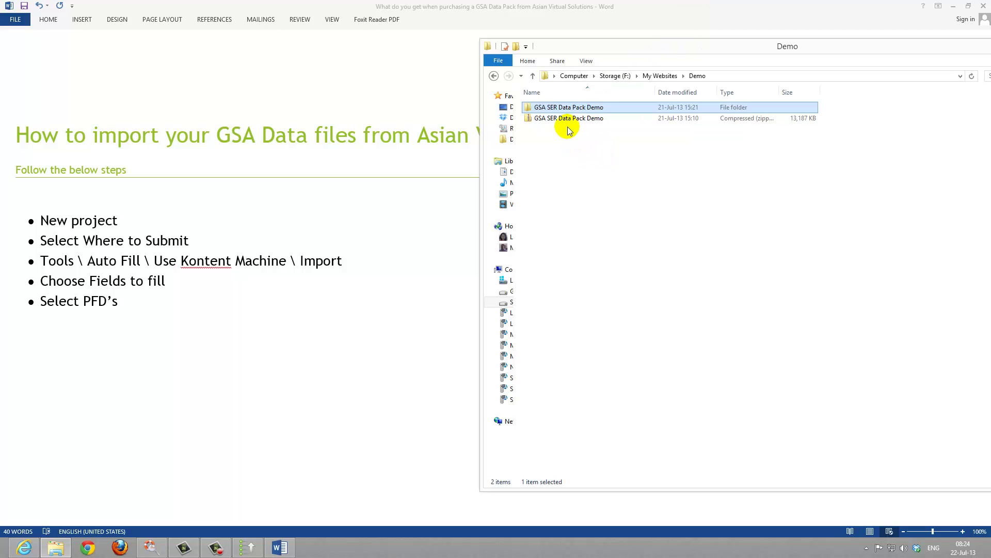
double_click(614, 109)
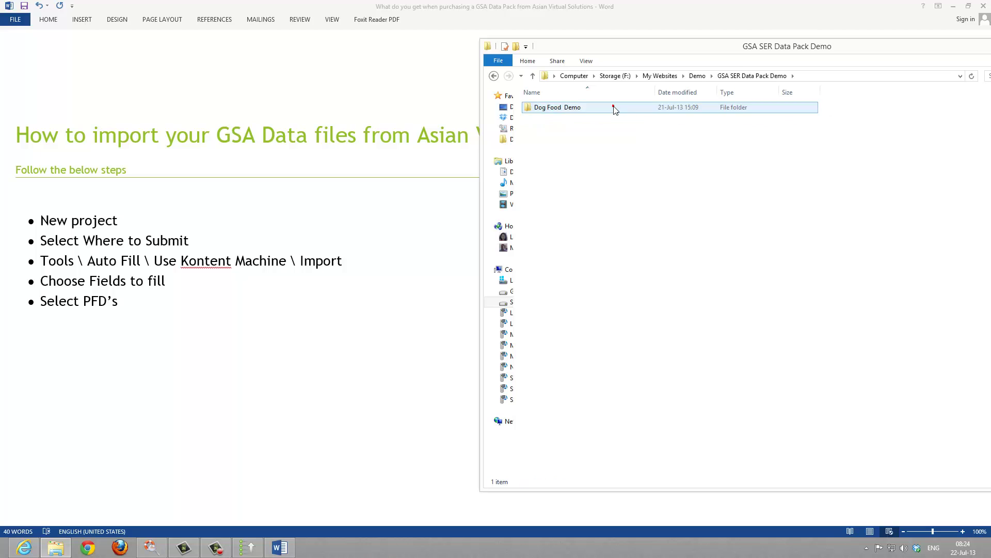
double_click(580, 107)
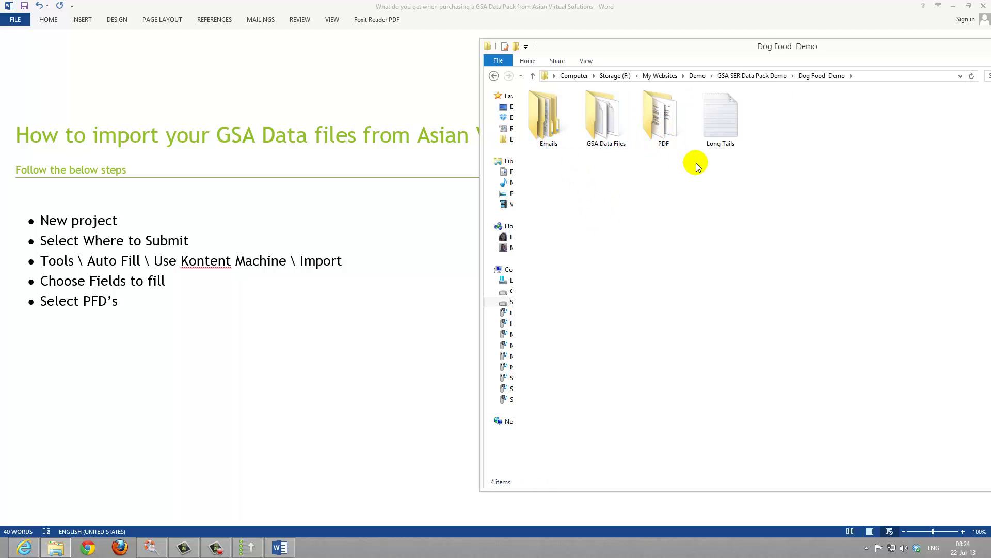
left_click(612, 122)
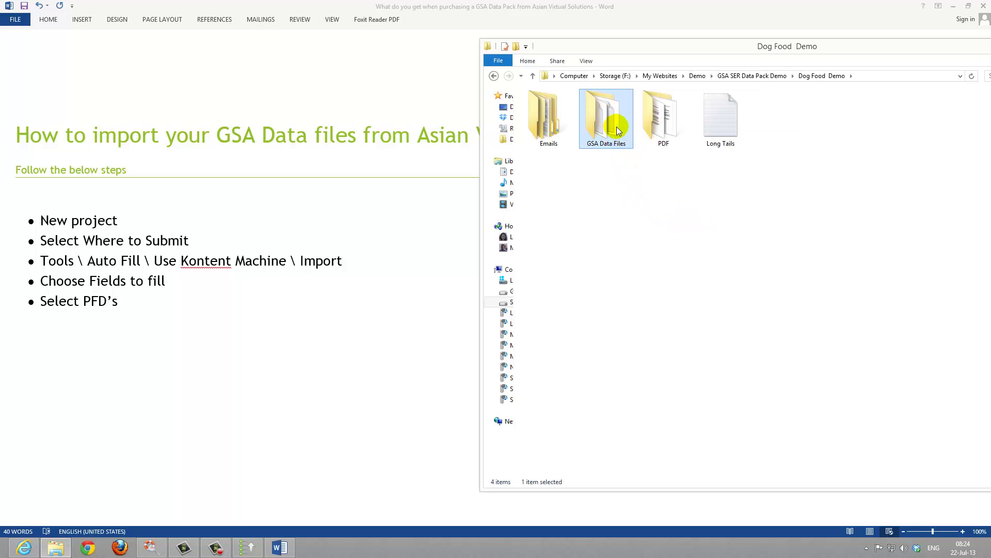
left_click(665, 123)
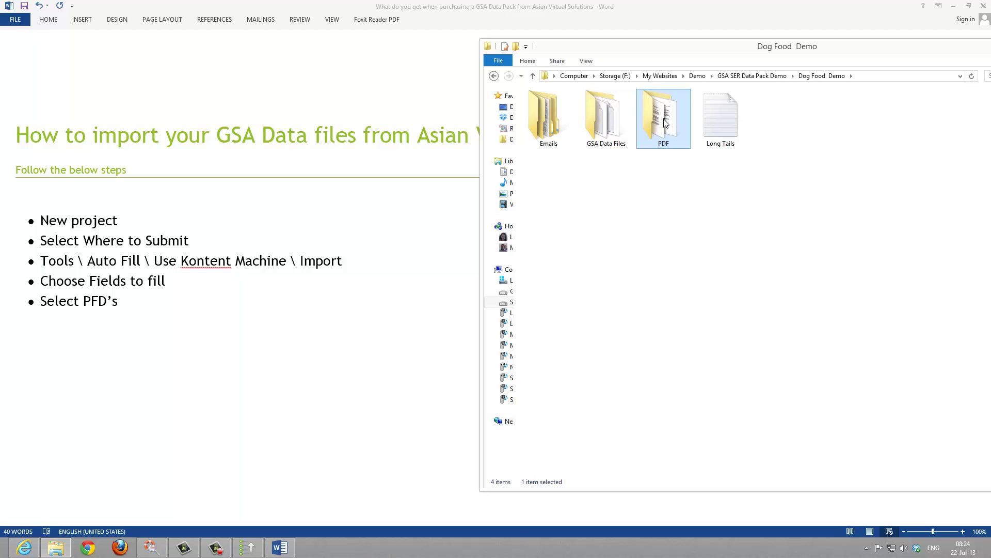
left_click(494, 77)
left_click_drag(577, 53, 697, 39)
- Switch to GSA Search Engine Ranker and place the restored Word window with the steps list below its New project and Options toolbar
left_click(247, 548)
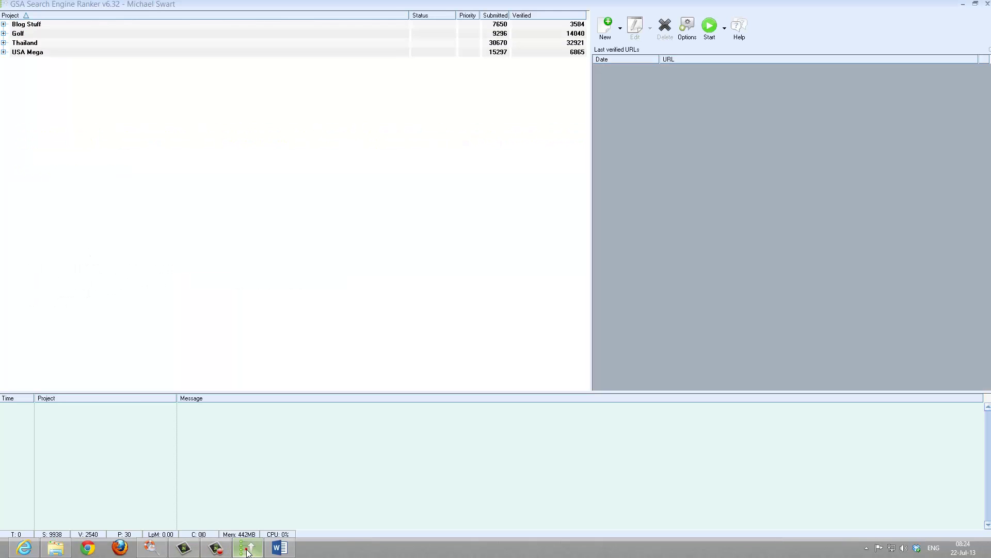
left_click(365, 262)
left_click(282, 546)
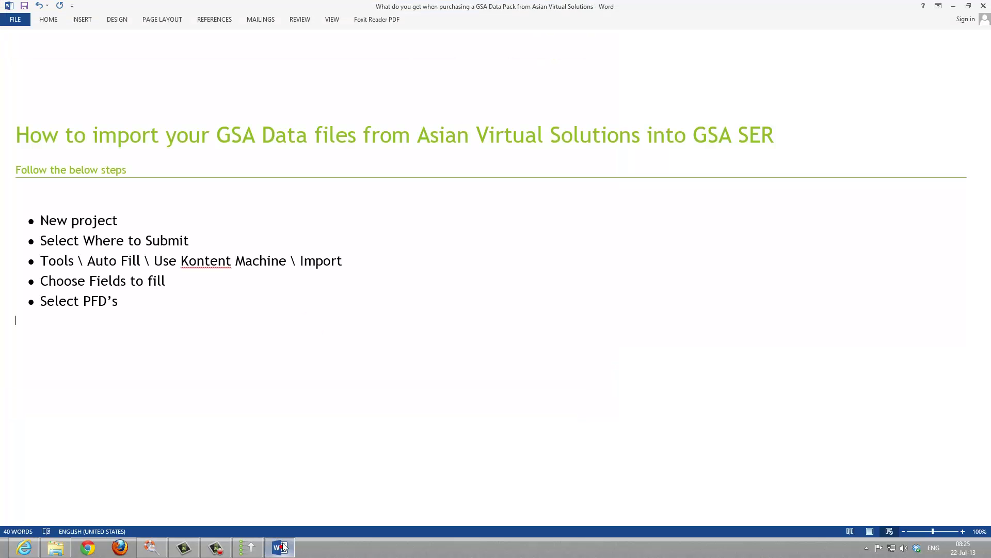
left_click(968, 6)
left_click_drag(489, 38, 989, 26)
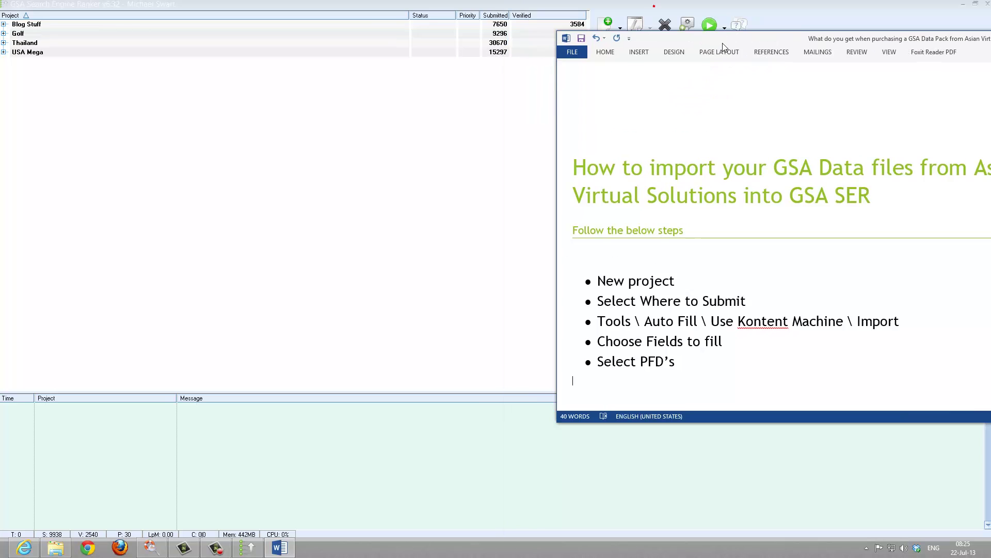
left_click_drag(678, 13, 748, 146)
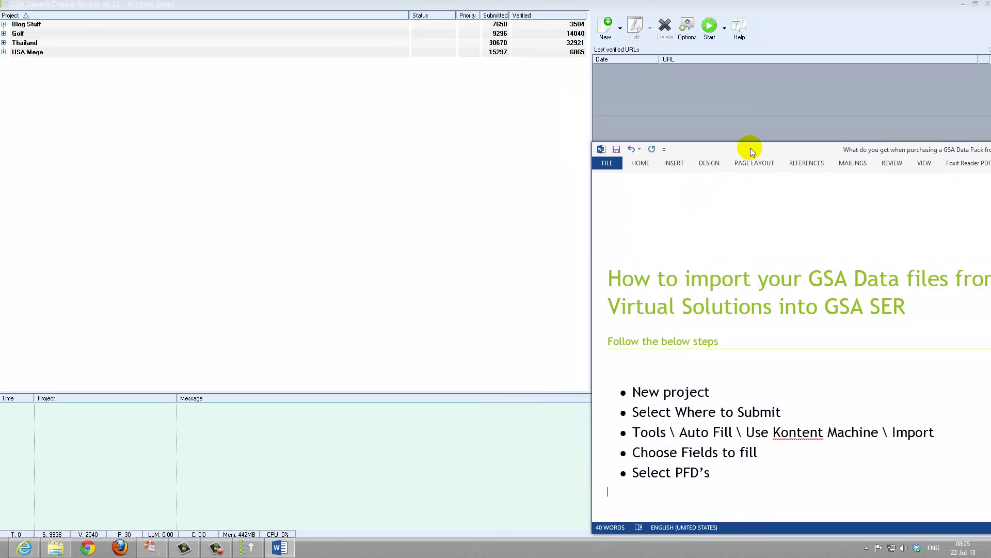
- Start a new project and load the saved engine selection T - 4 for where to submit
left_click(610, 32)
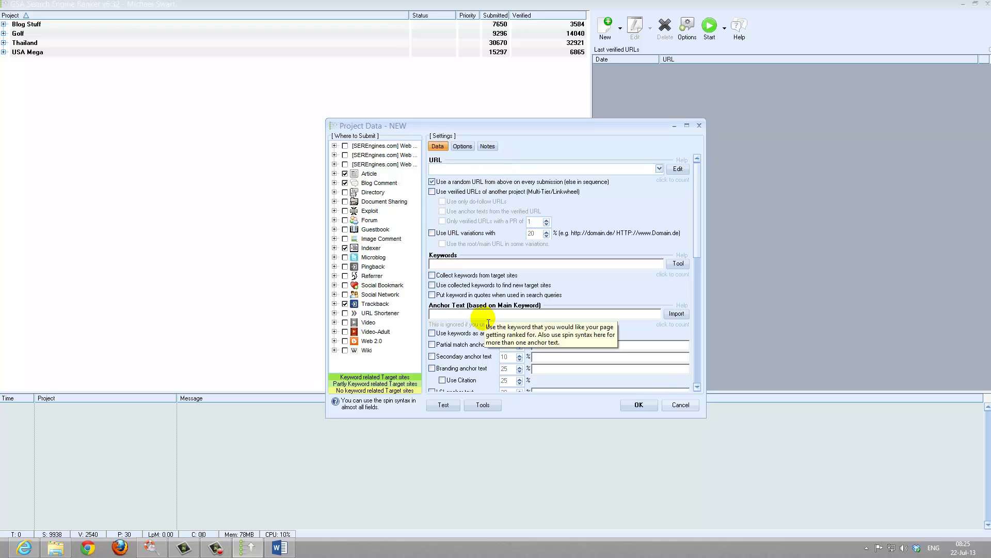
left_click(462, 146)
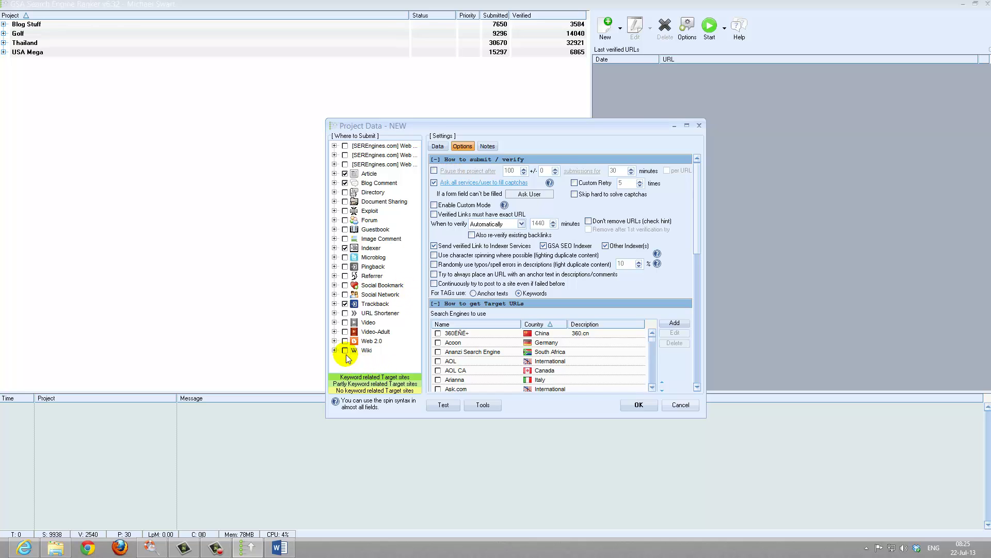
left_click(285, 550)
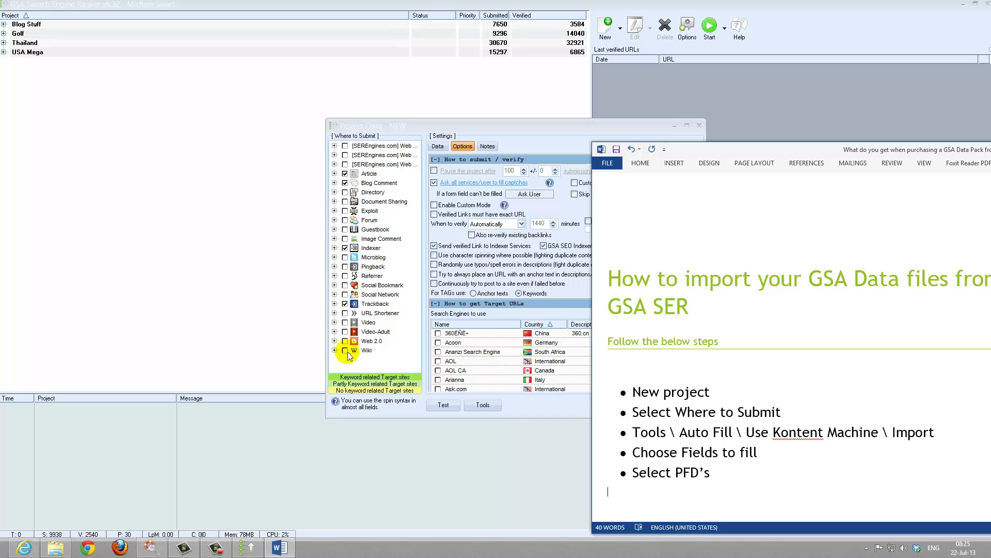
right_click(390, 347)
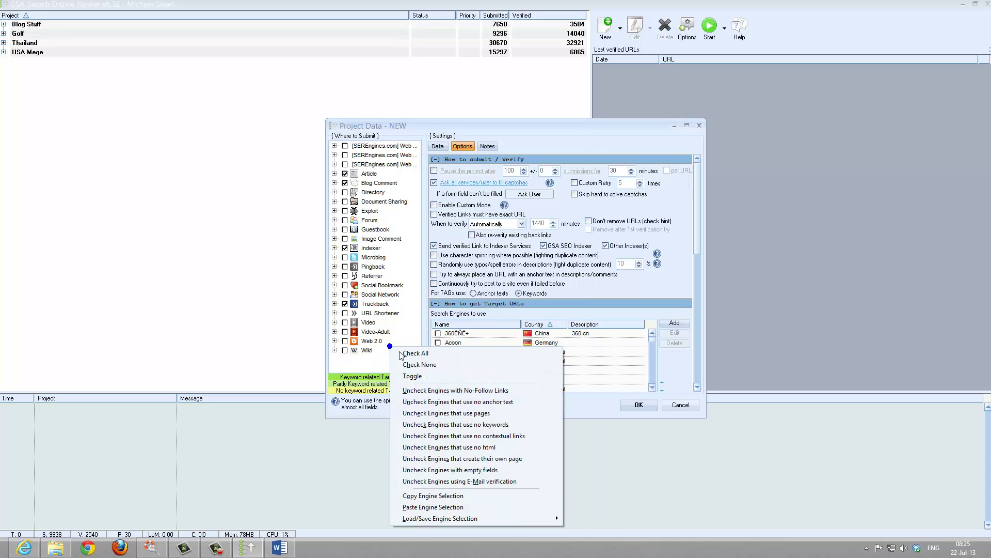
mouse_move(530, 518)
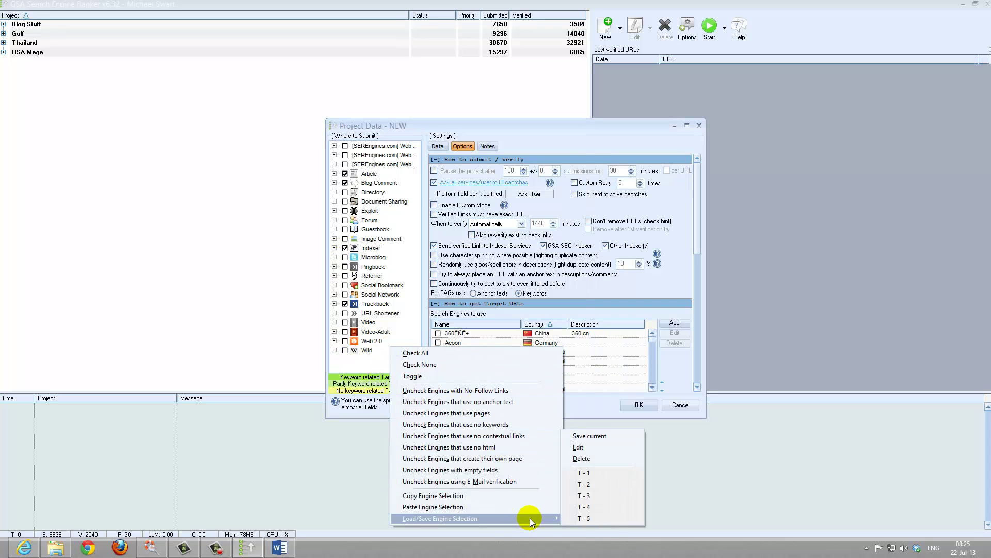
left_click(584, 507)
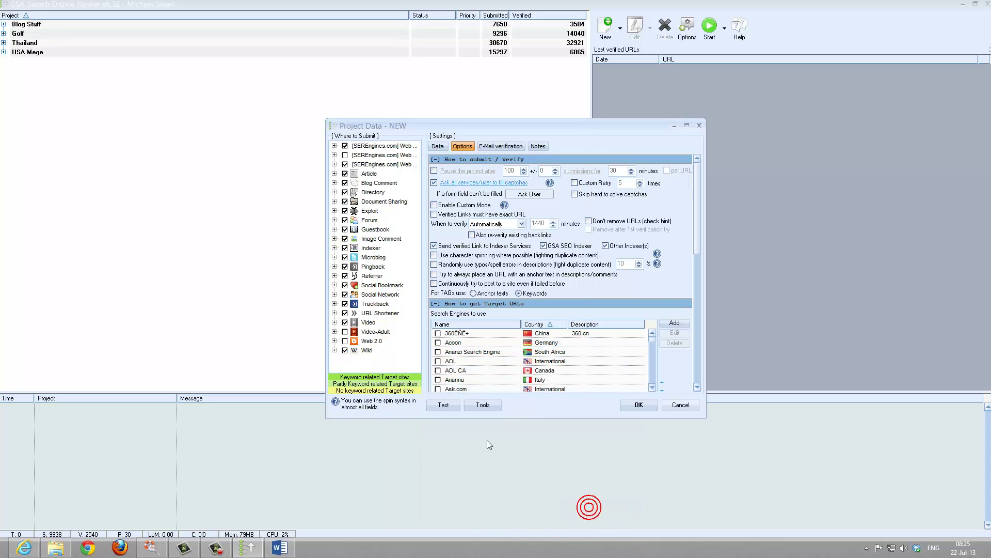
- Add the SEREngines Web 2.0 NOLINK and Web 2.0 groups to the submission targets, leaving Video-Adult unselected
right_click(379, 358)
mouse_move(452, 532)
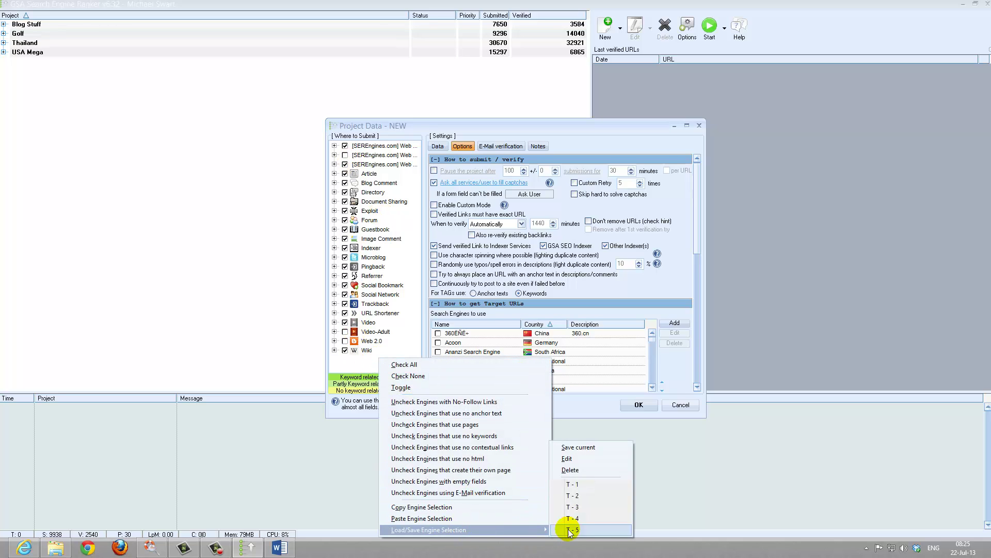
left_click(354, 270)
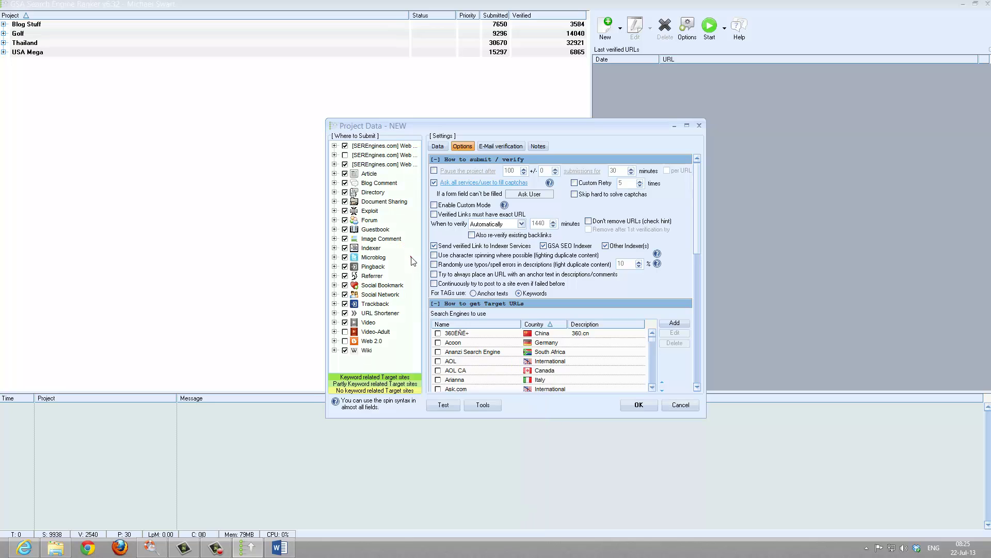
left_click(345, 155)
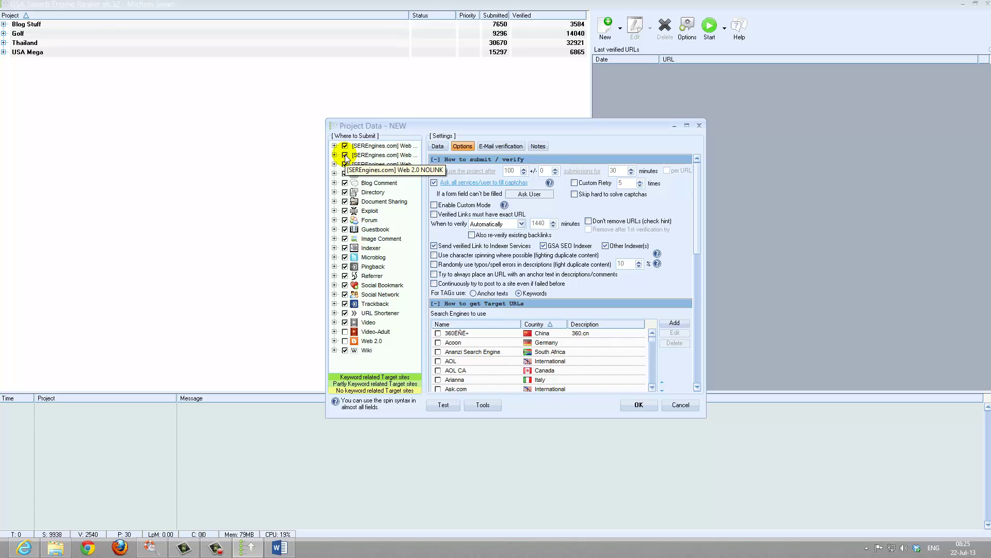
left_click(345, 155)
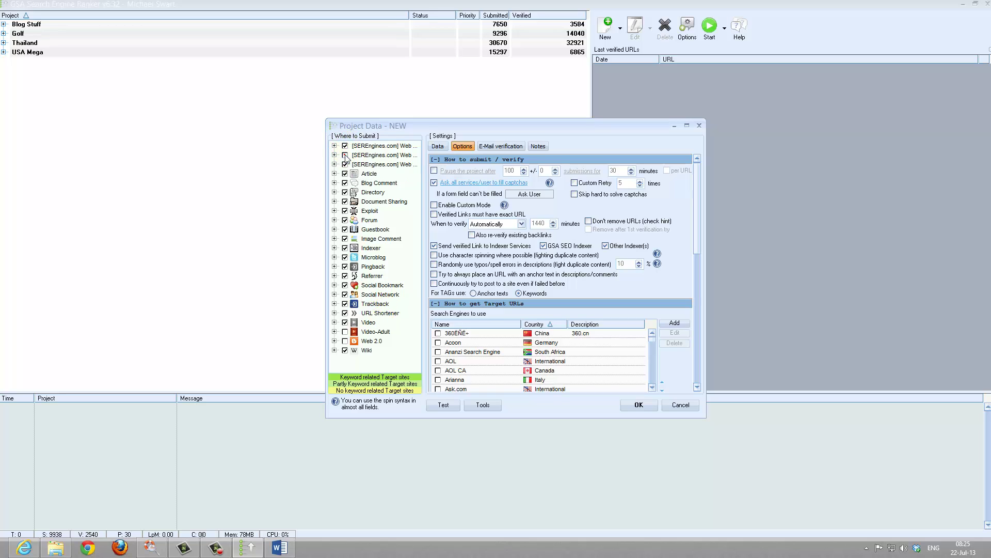
left_click(345, 331)
left_click(345, 332)
- Examine the new project's submission options and its data fields from URL down to Blog Tagline
left_click_drag(697, 235, 695, 402)
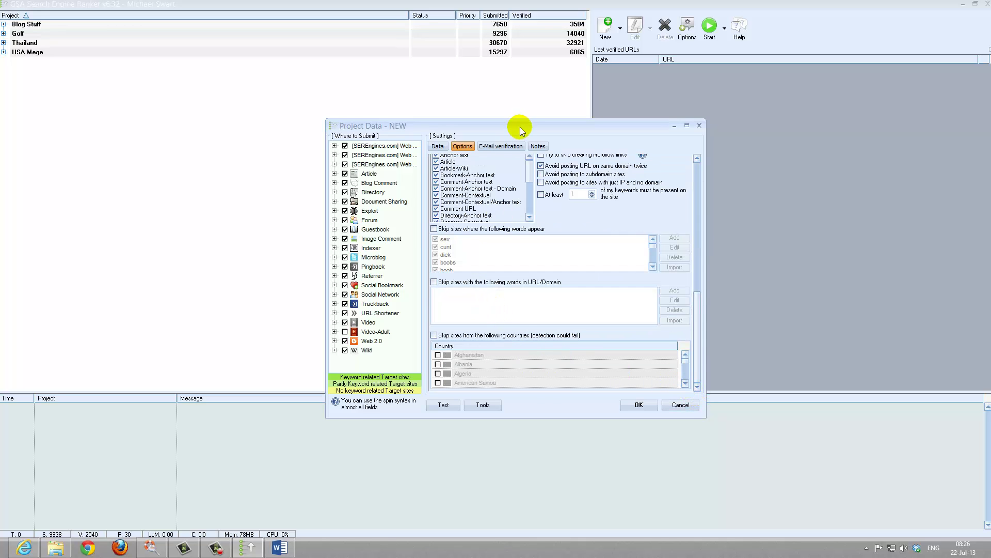
left_click(437, 147)
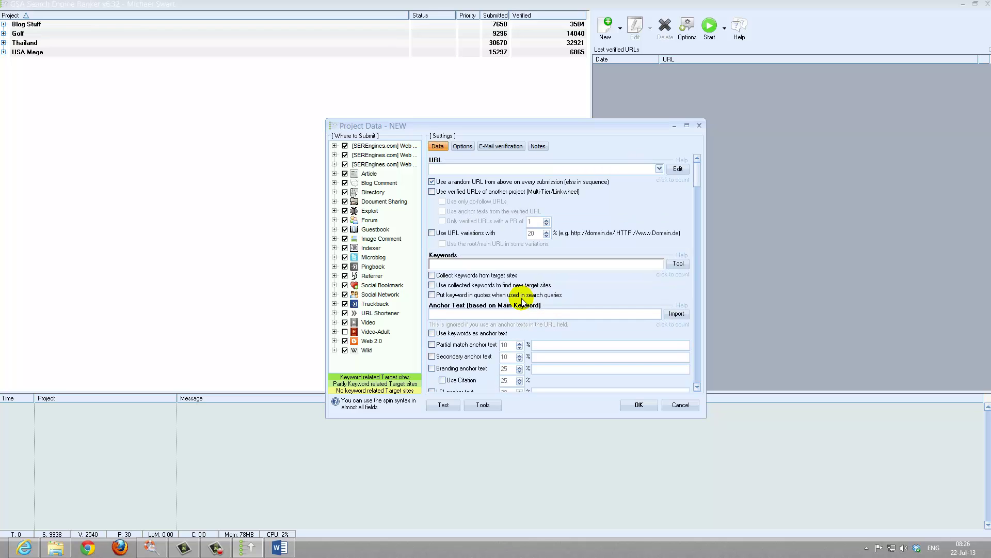
left_click(697, 387)
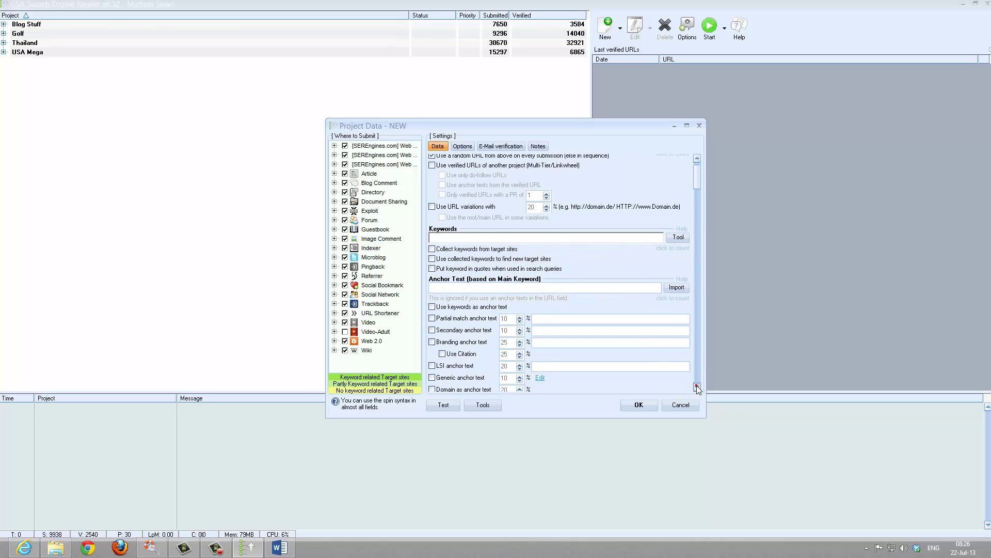
left_click(697, 387)
left_click(697, 387)
left_click(697, 386)
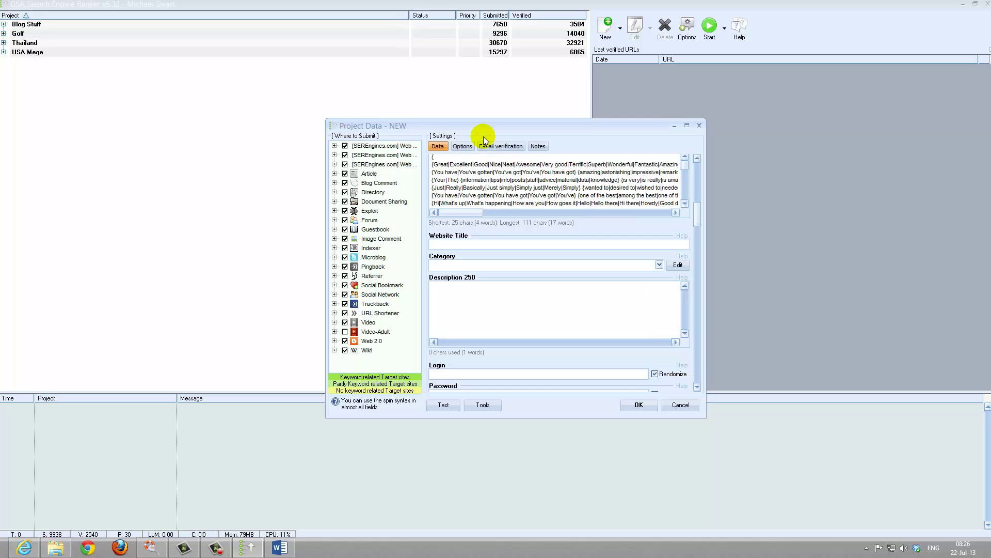
left_click(697, 158)
left_click(697, 158)
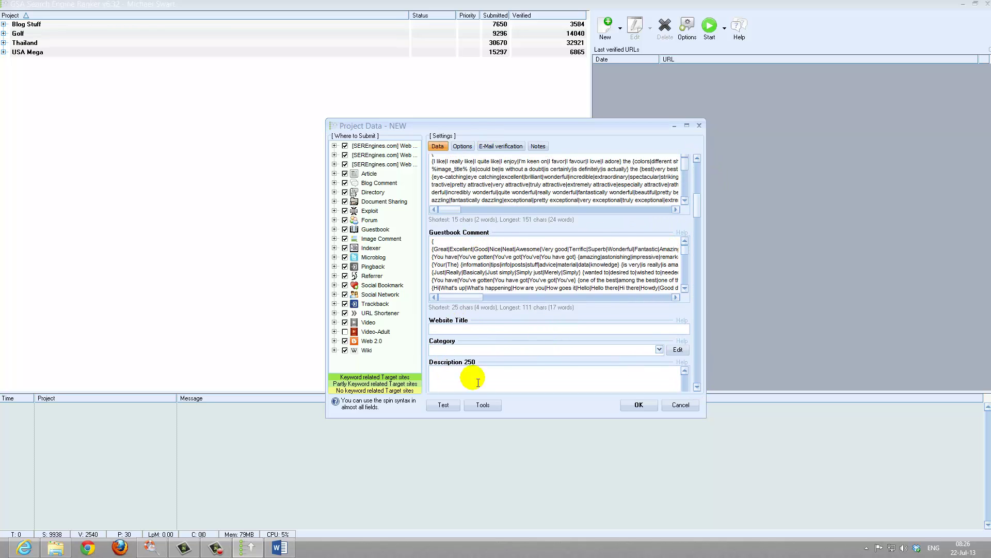
left_click(697, 387)
left_click(697, 387)
left_click(697, 386)
left_click(697, 386)
left_click(697, 387)
left_click(697, 388)
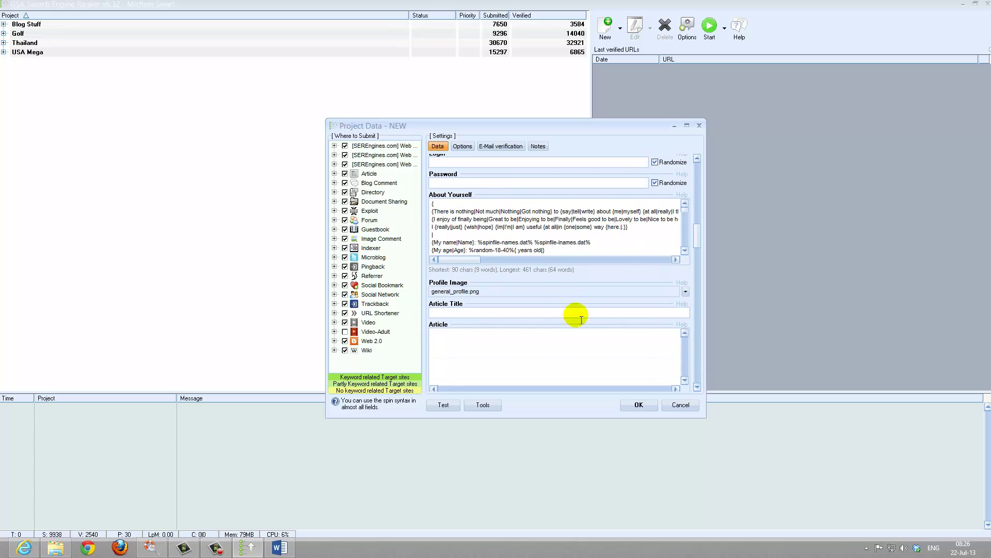
left_click(697, 386)
left_click(697, 385)
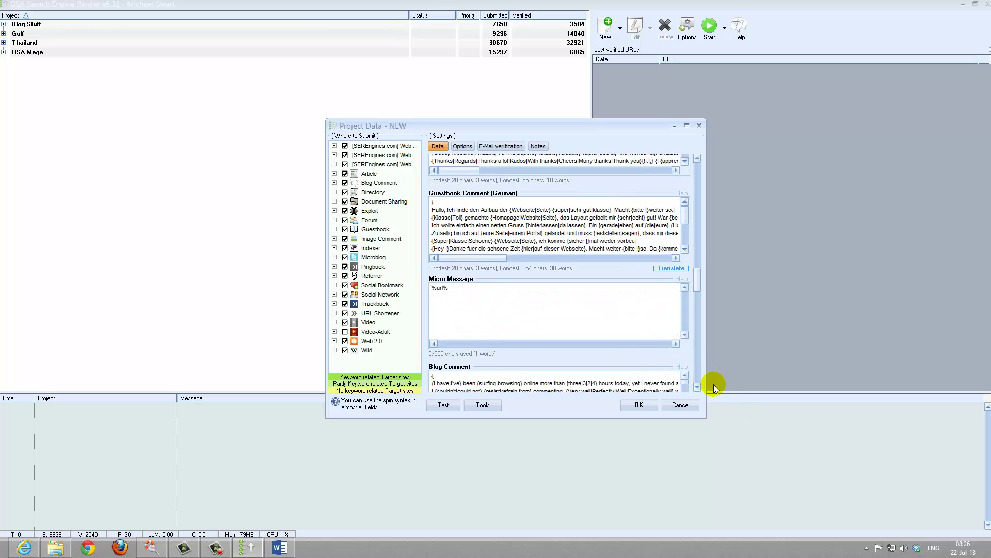
left_click(698, 385)
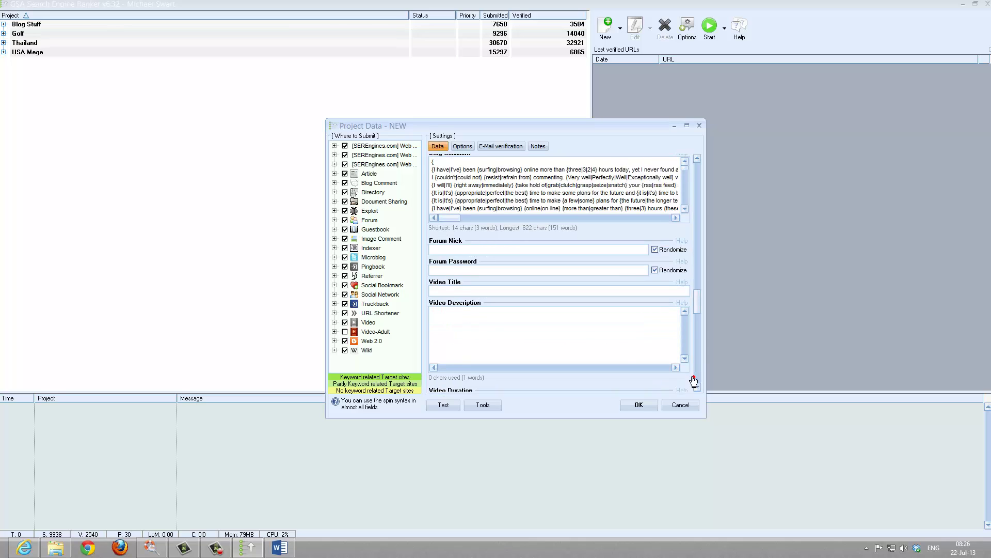
left_click(697, 386)
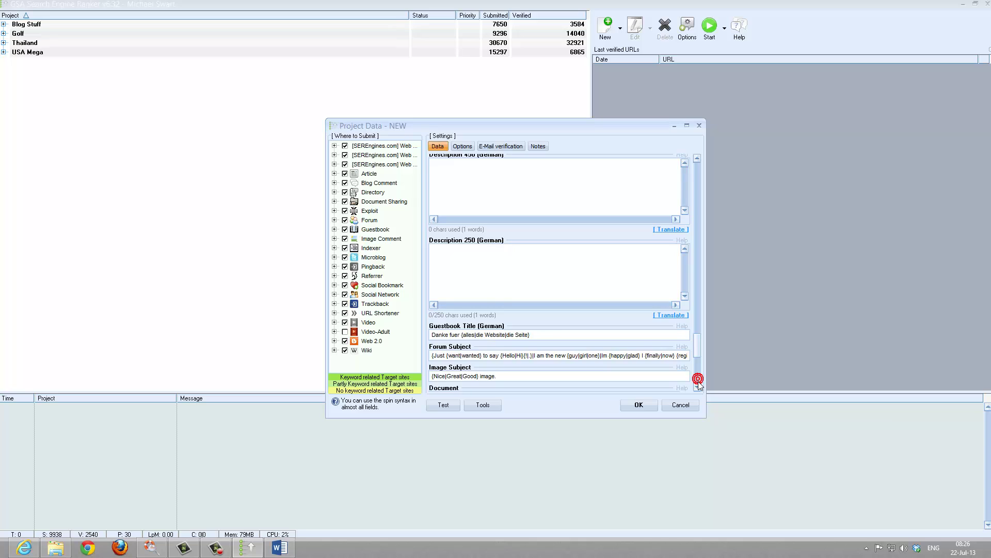
left_click(697, 385)
left_click(698, 385)
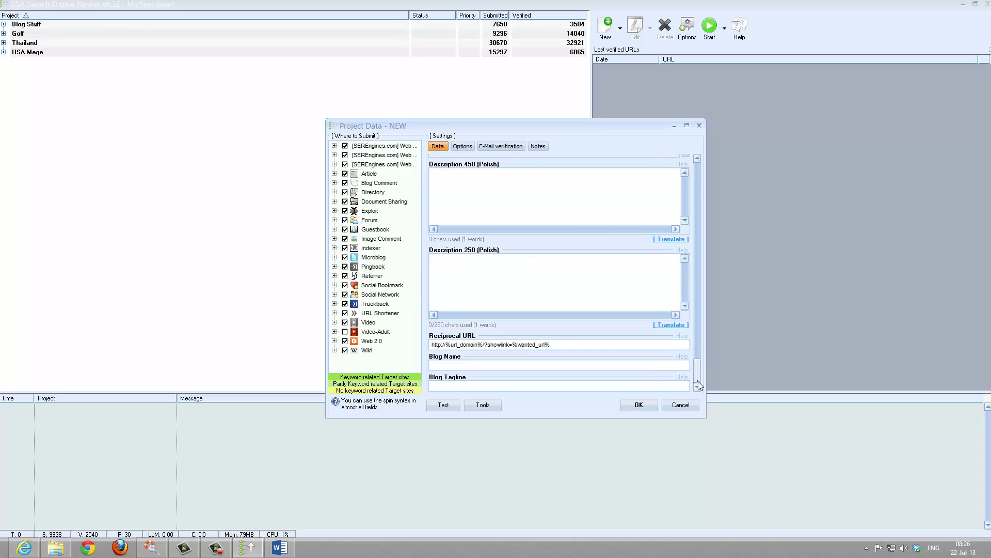
left_click(552, 366)
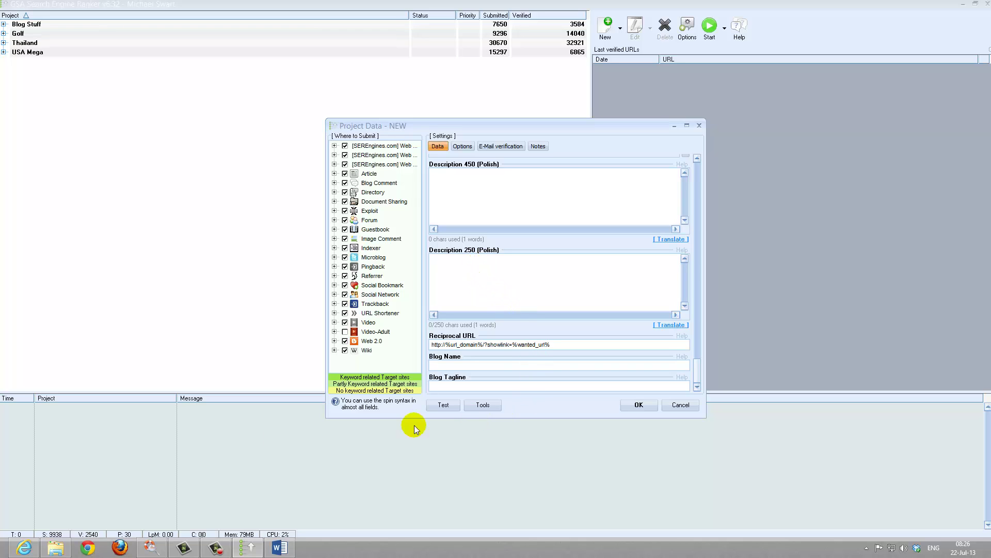
- Check the import steps in Word, then start the KontentMachine auto-fill import and browse to Dog Food Demo's GSA Data Files folder
left_click(279, 548)
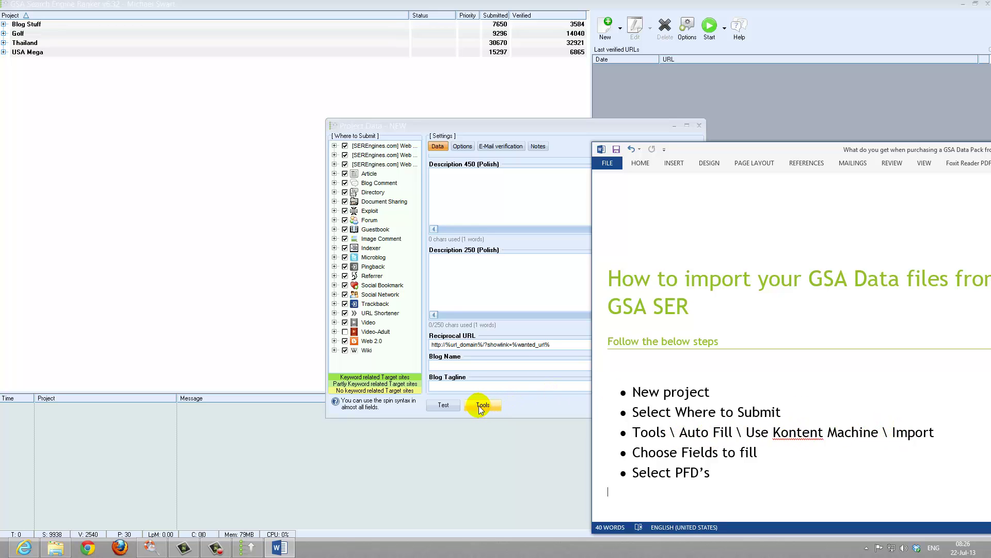
left_click(516, 409)
left_click(484, 405)
mouse_move(553, 411)
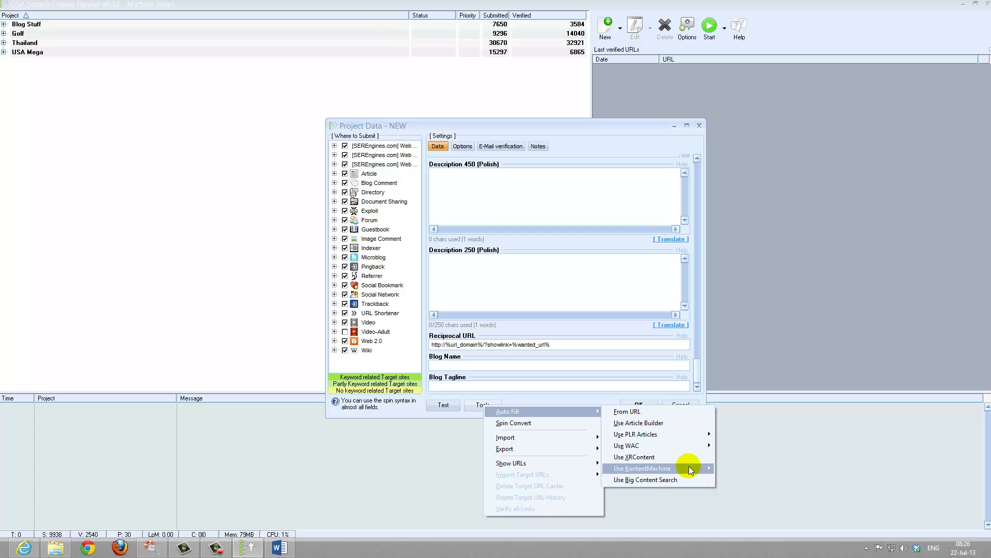
mouse_move(689, 466)
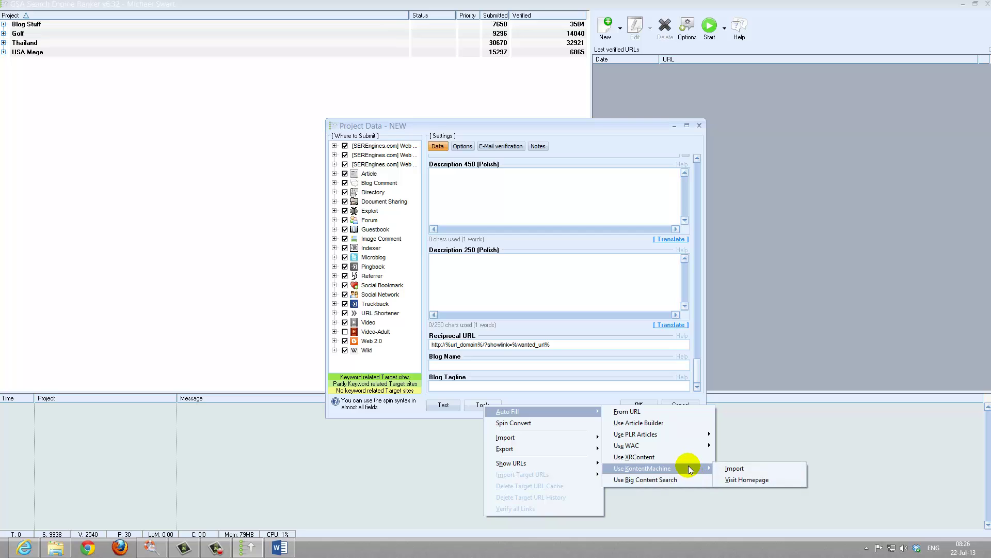
left_click(752, 468)
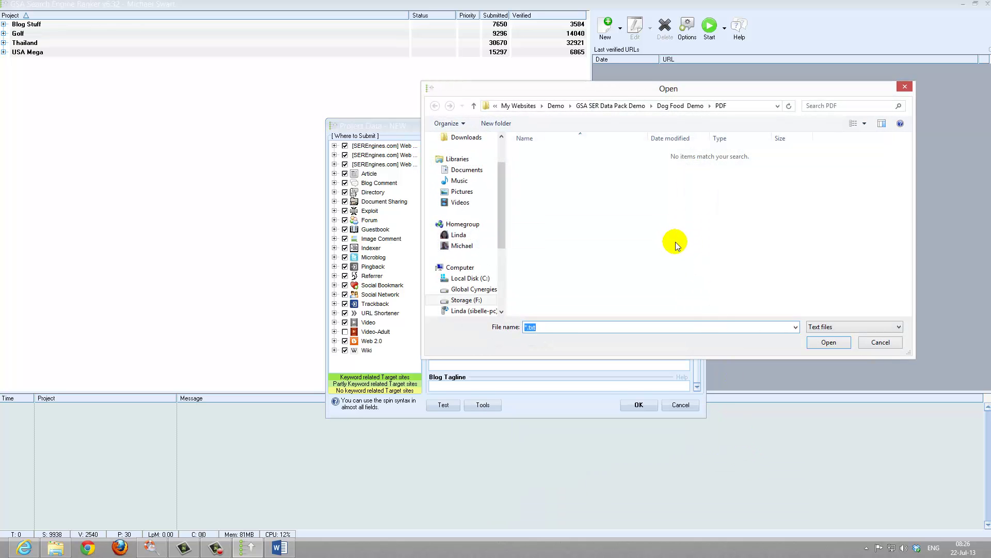
left_click(673, 106)
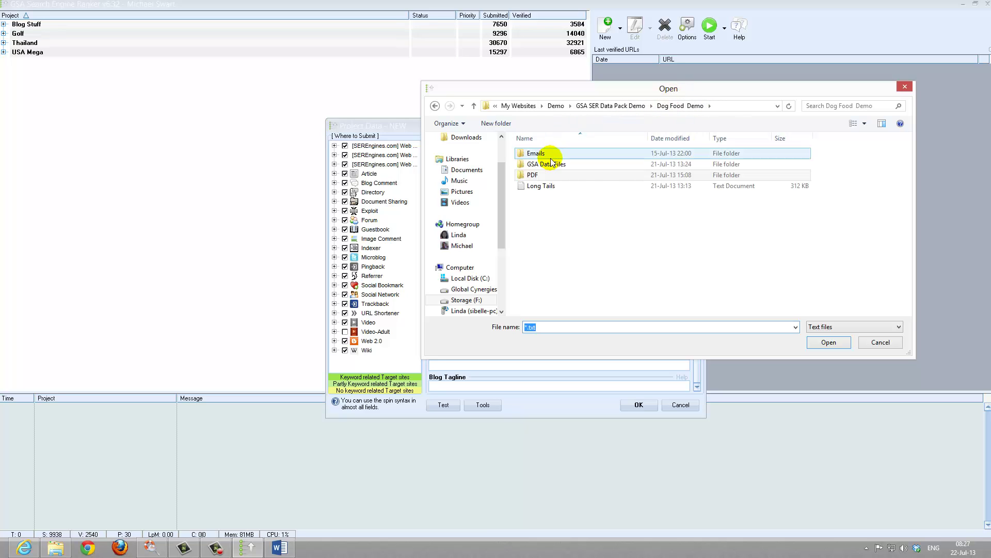
double_click(553, 164)
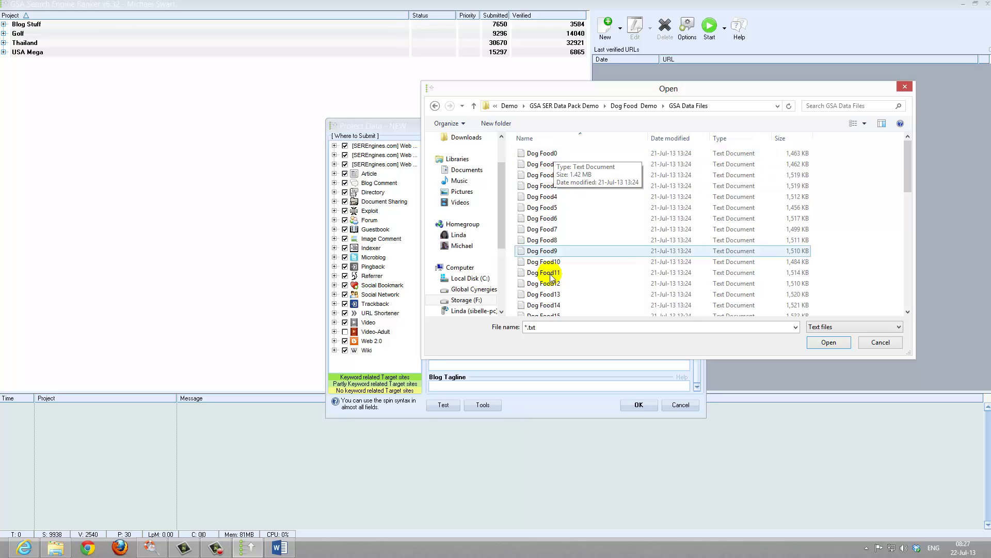
- Select the ten data files Dog Food0 through Dog Food9
left_click_drag(555, 153, 556, 196)
left_click(554, 251, "ctrl")
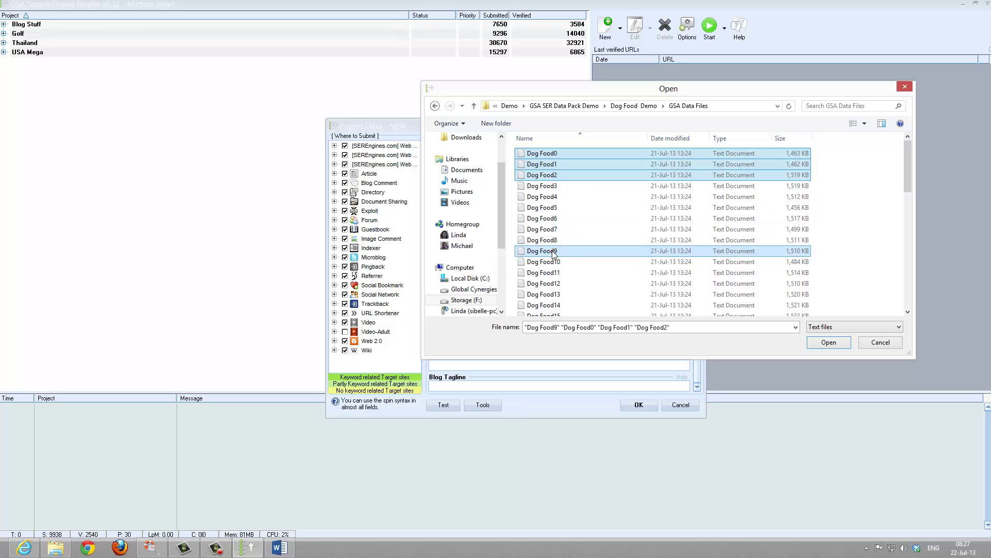
left_click(657, 209, "ctrl")
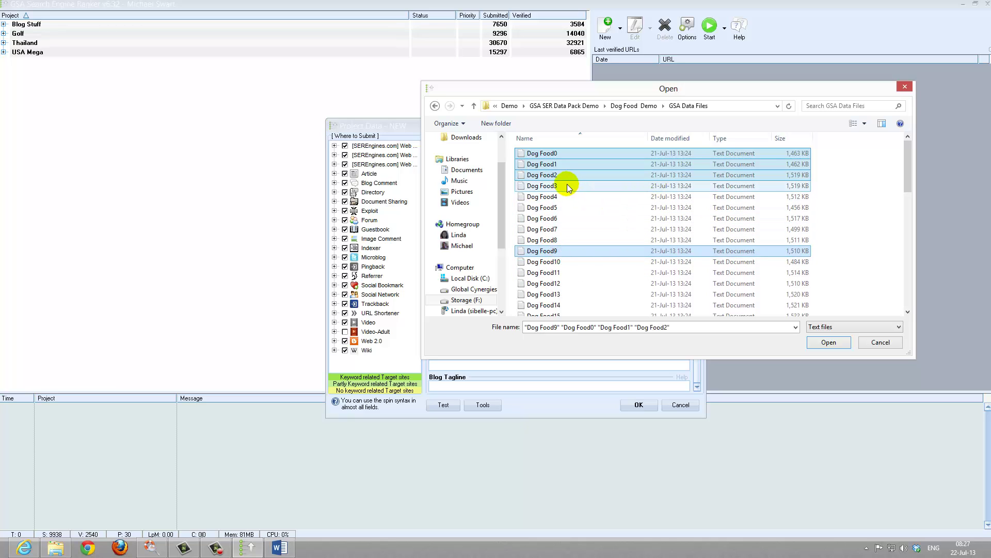
left_click_drag(559, 192, 547, 237)
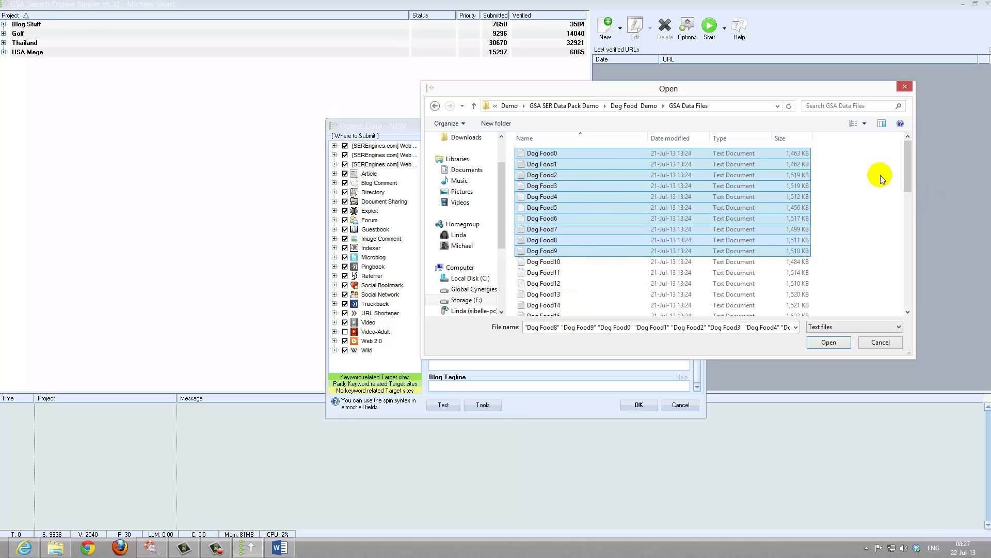
- Select all the Dog Food text files in the GSA Data Files folder and open them for import
left_click(644, 263)
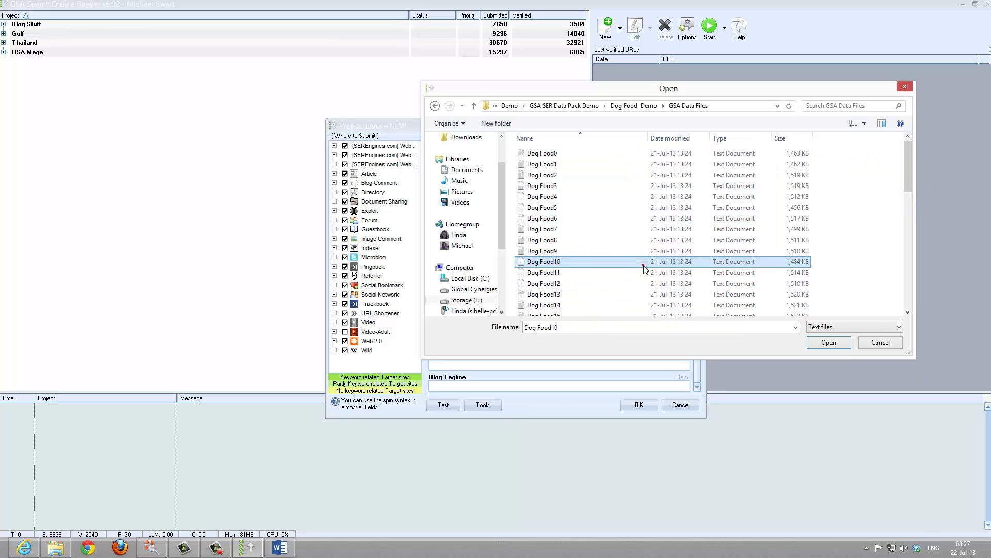
key("ctrl+a")
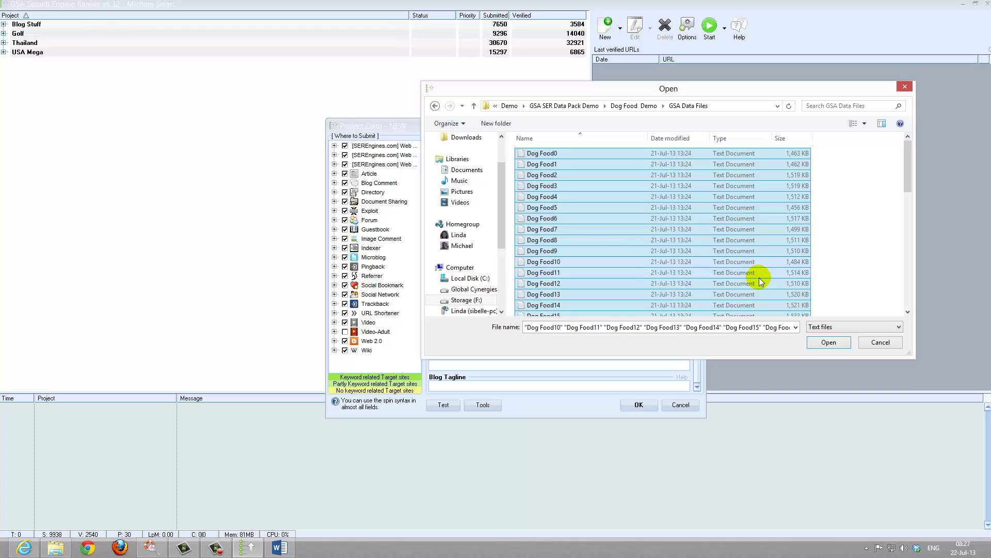
left_click(828, 342)
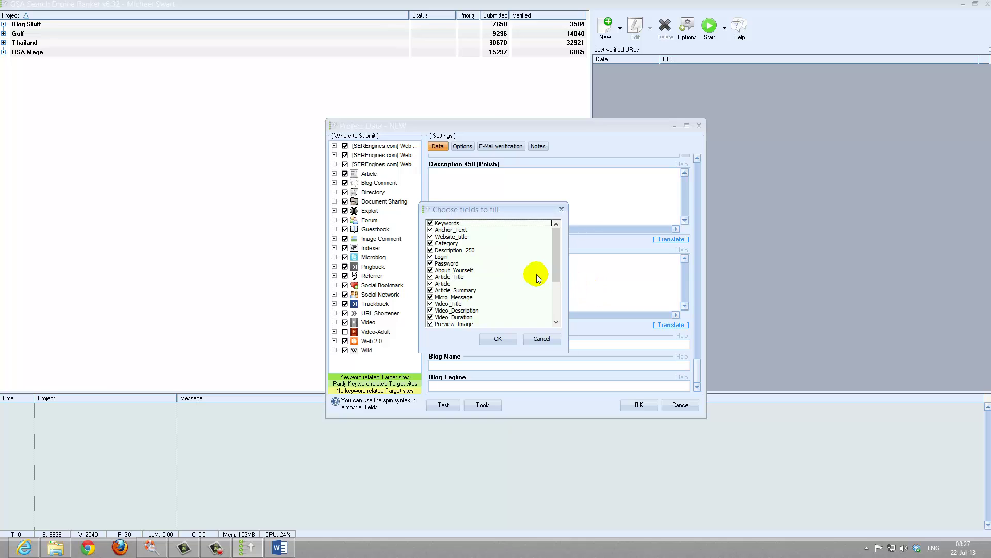
- Check the Choose Fields to fill instruction in Word and look through the list of fields down to Blog_Tagline
left_click(281, 548)
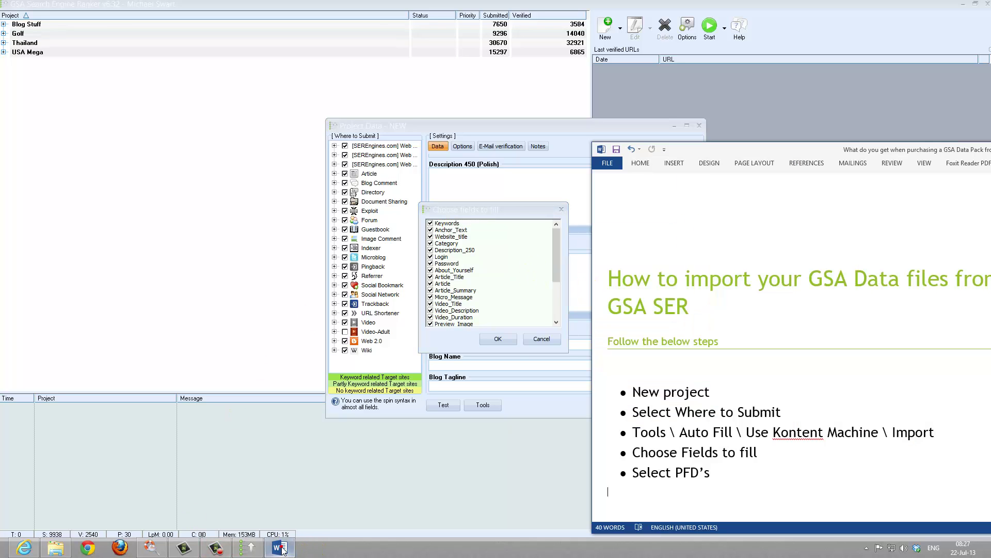
left_click_drag(770, 455, 609, 452)
left_click_drag(558, 256, 558, 309)
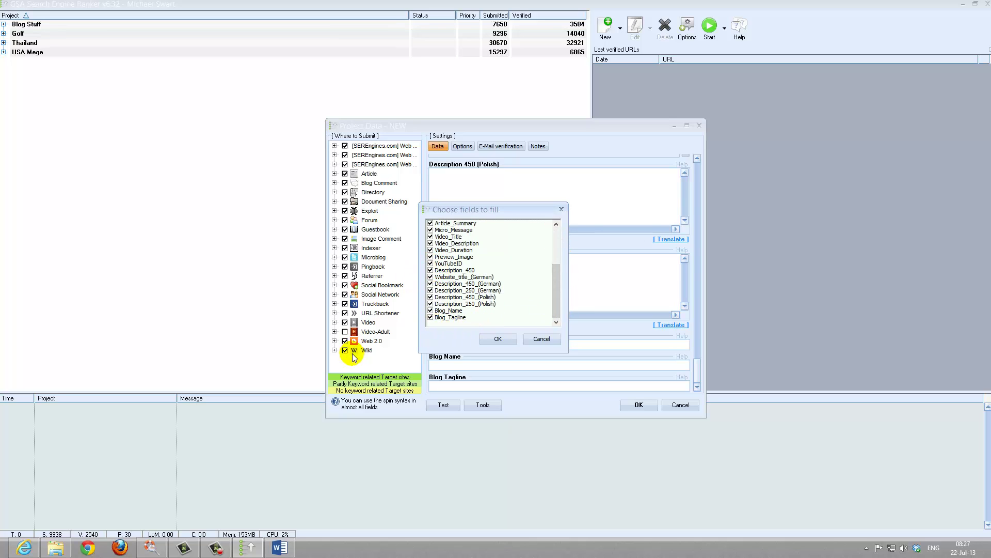
- Try excluding YouTubeID, Keywords and Anchor_Text from the fields to fill, and include them again
left_click(430, 263)
left_click(431, 264)
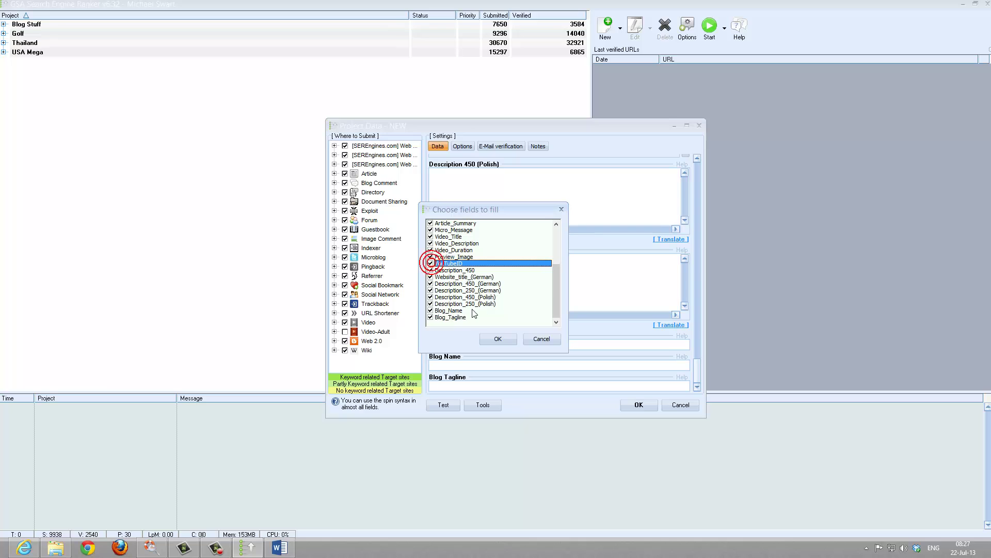
left_click_drag(558, 284, 558, 234)
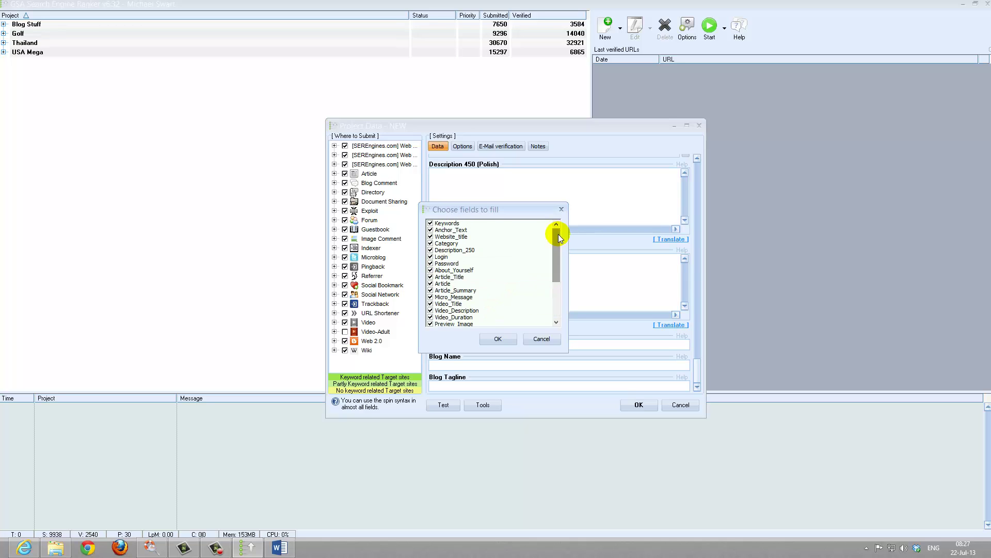
left_click(430, 223)
left_click(431, 230)
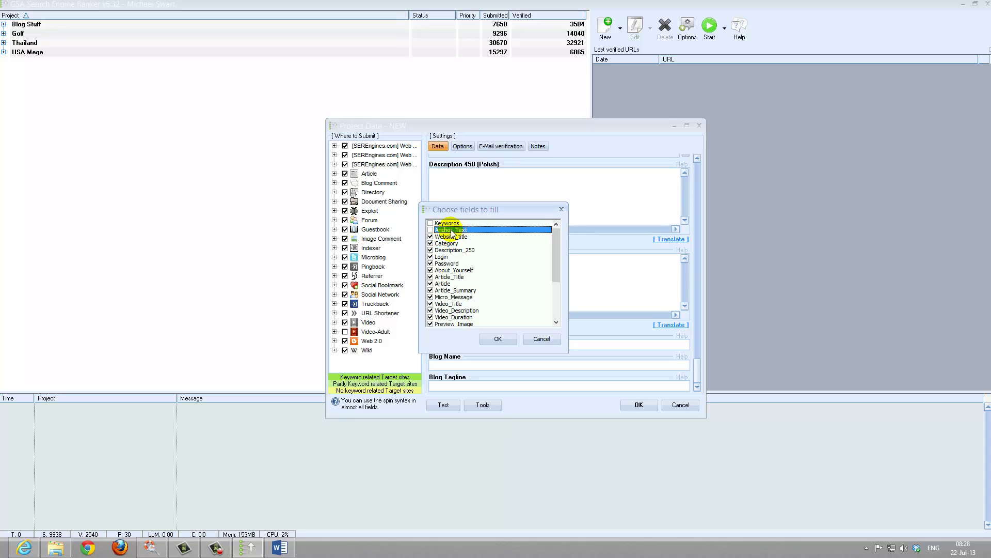
left_click(430, 230)
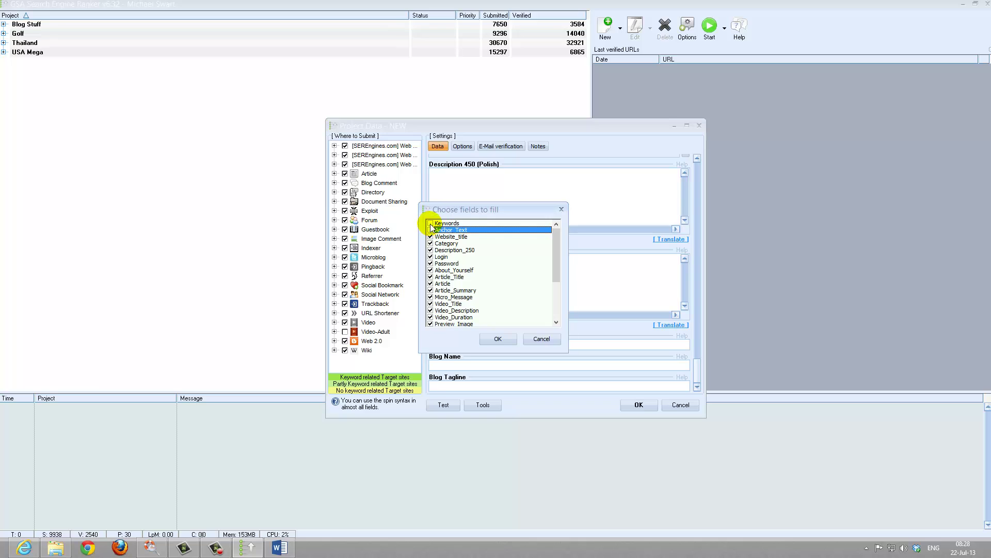
left_click(431, 223)
left_click(430, 230)
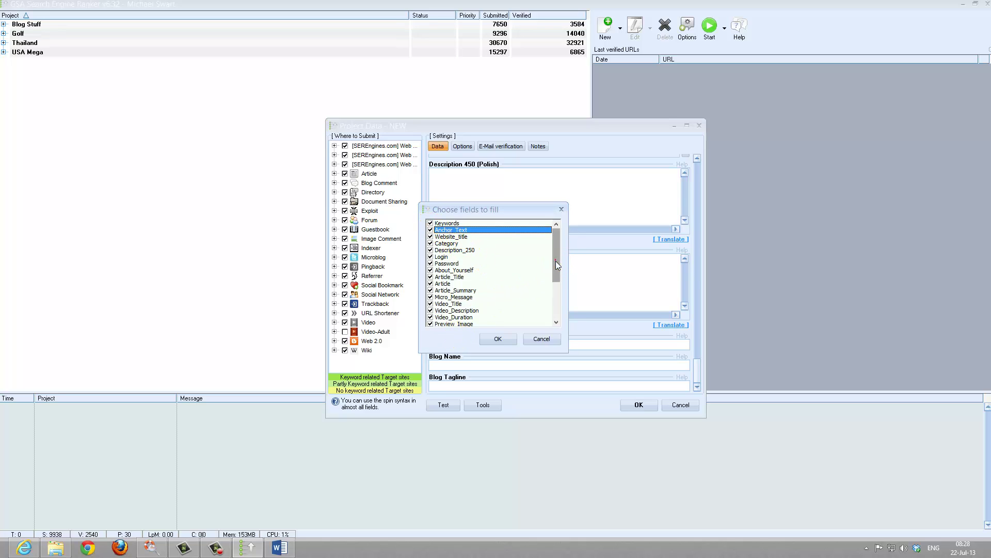
- Import the data files into all listed fields, from Keywords through Blog_Tagline
left_click_drag(556, 260, 556, 295)
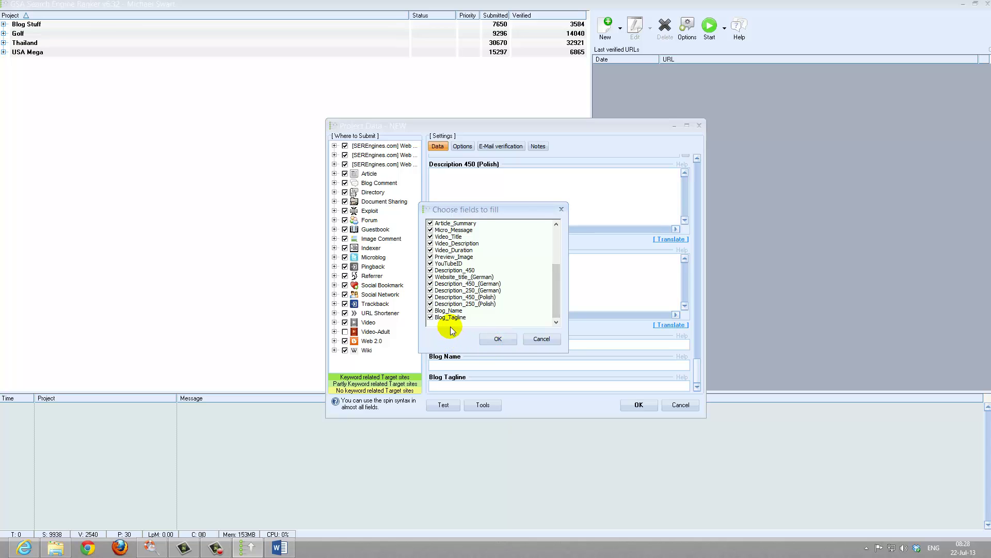
left_click(497, 339)
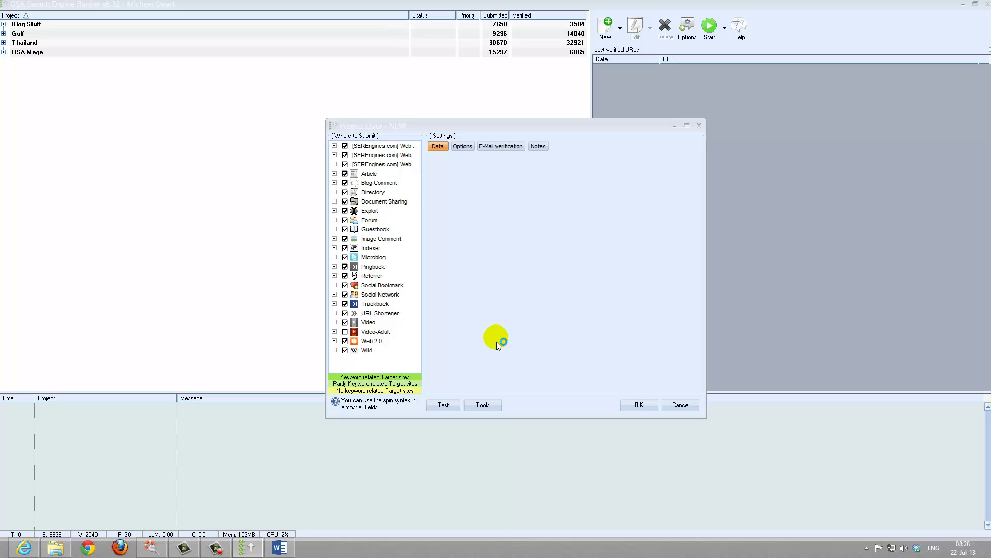
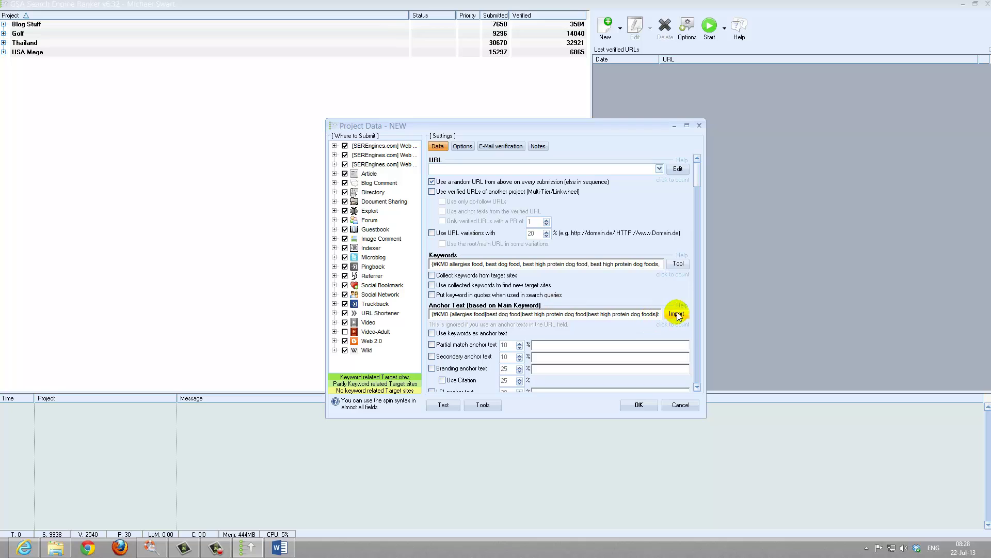
- Dismiss the anchor text import choices and enable Use collected keywords to find new target sites
left_click(676, 313)
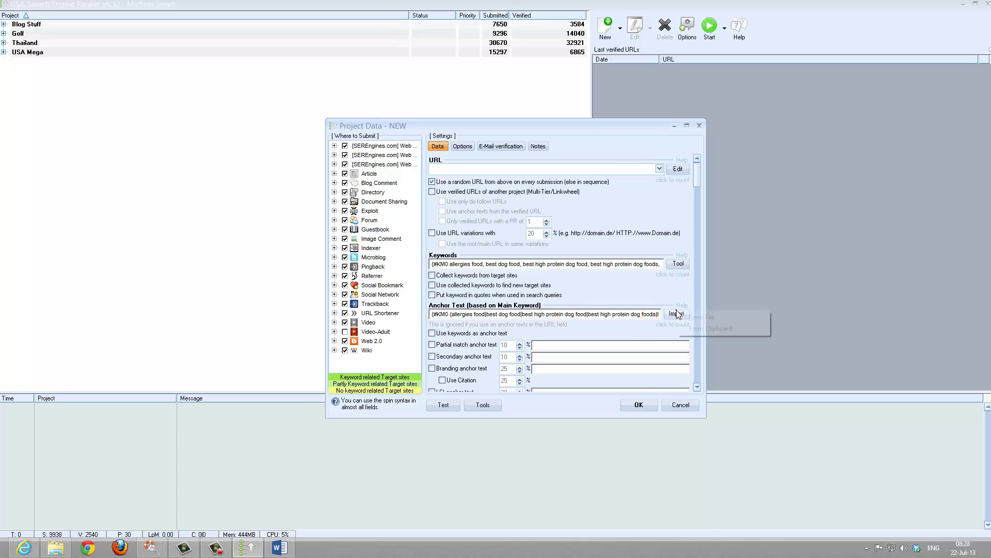
left_click(661, 287)
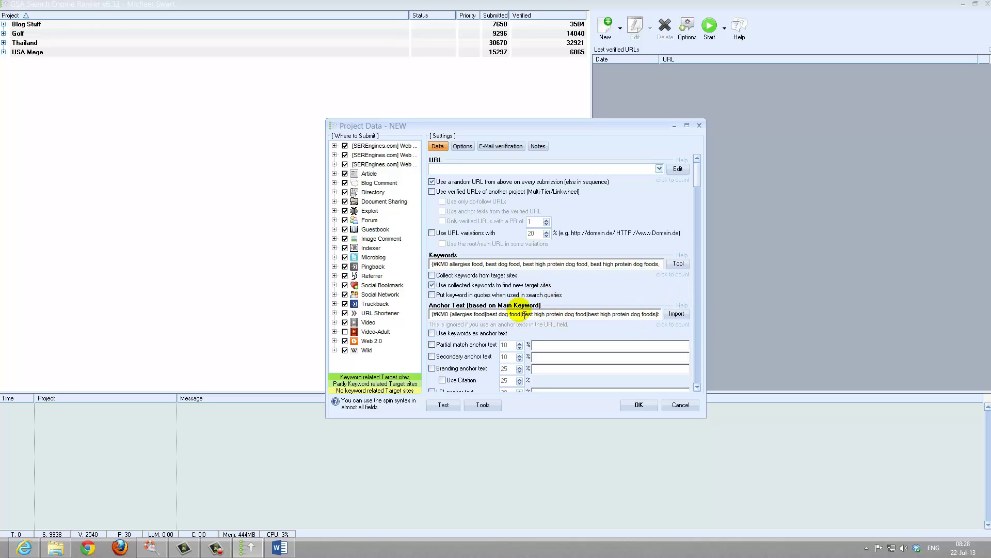
- Examine the imported spin text in the Anchor Text field through to its later keywords
left_click(488, 313)
left_click_drag(488, 314, 630, 314)
left_click(597, 313)
left_click(651, 315)
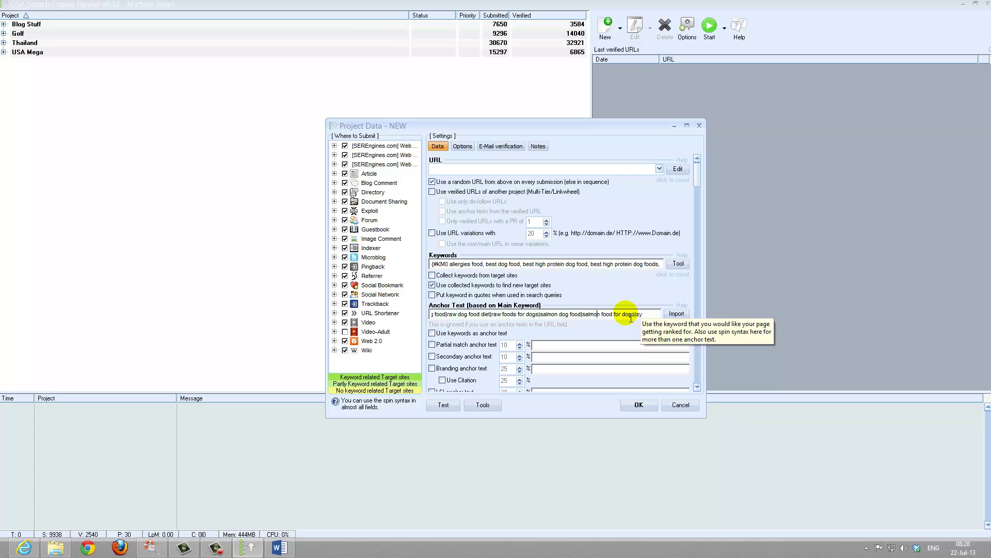
- Examine the imported content in the project's data fields, from the image comments to the forum comments, including the full Website Title
scroll(532, 315, "down", 15)
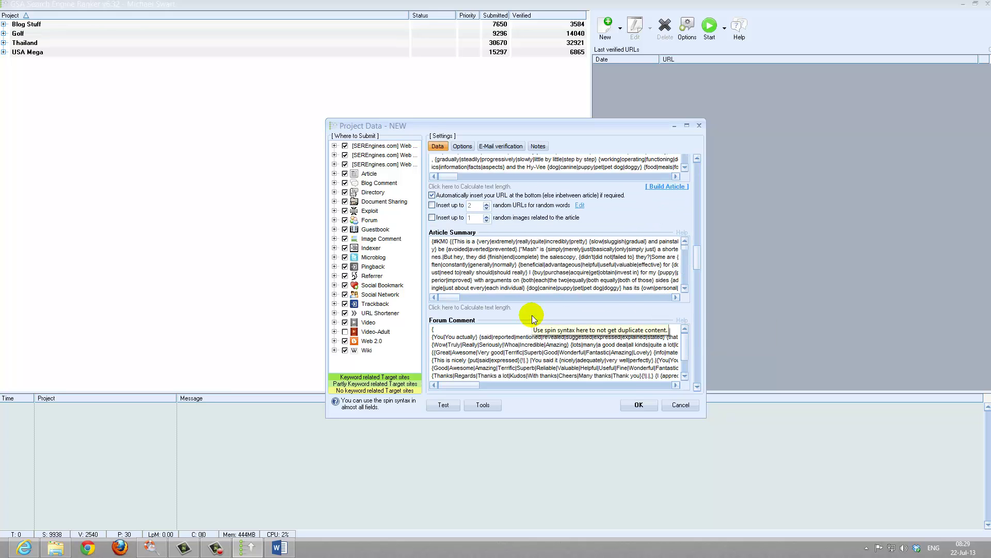
scroll(531, 315, "up", 5)
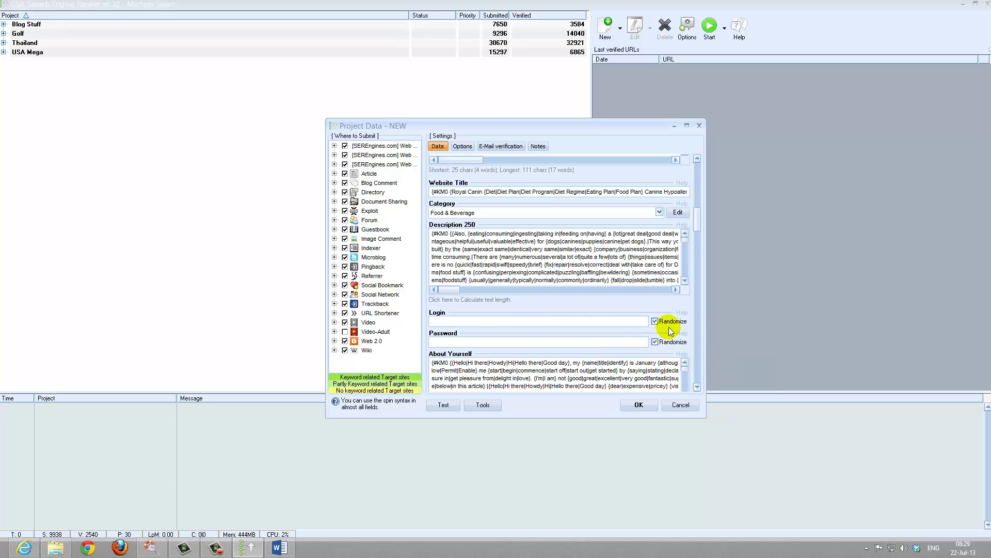
left_click(697, 386)
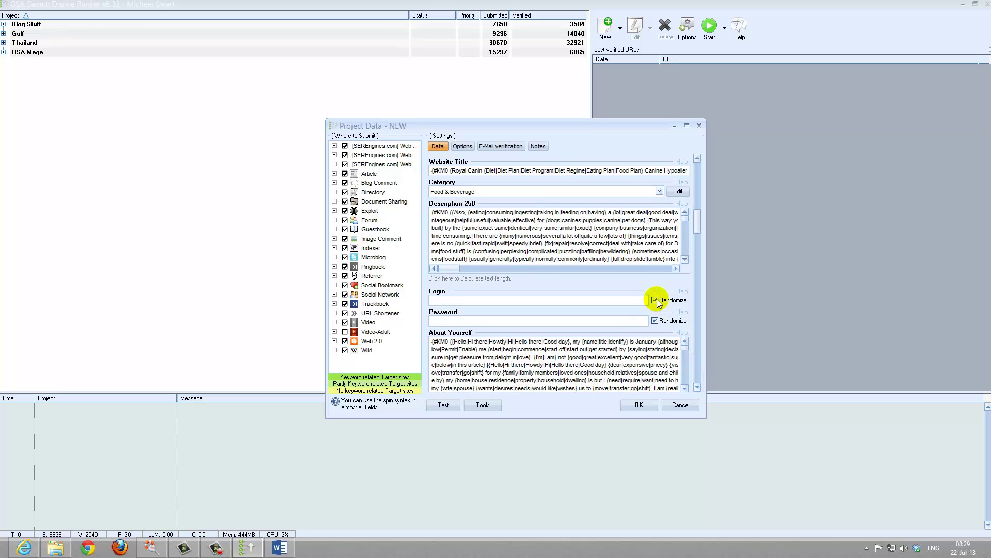
left_click(697, 386)
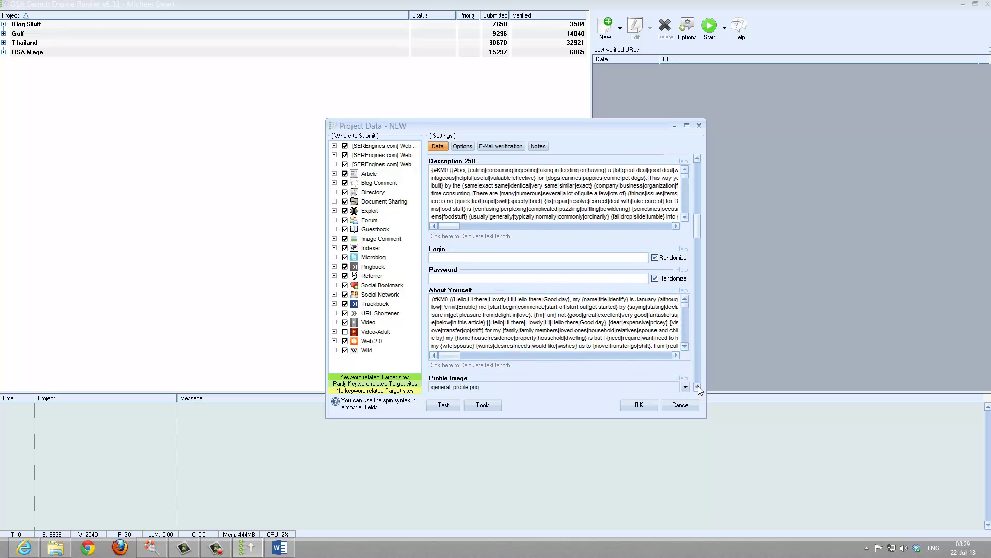
left_click(698, 386)
left_click(698, 385)
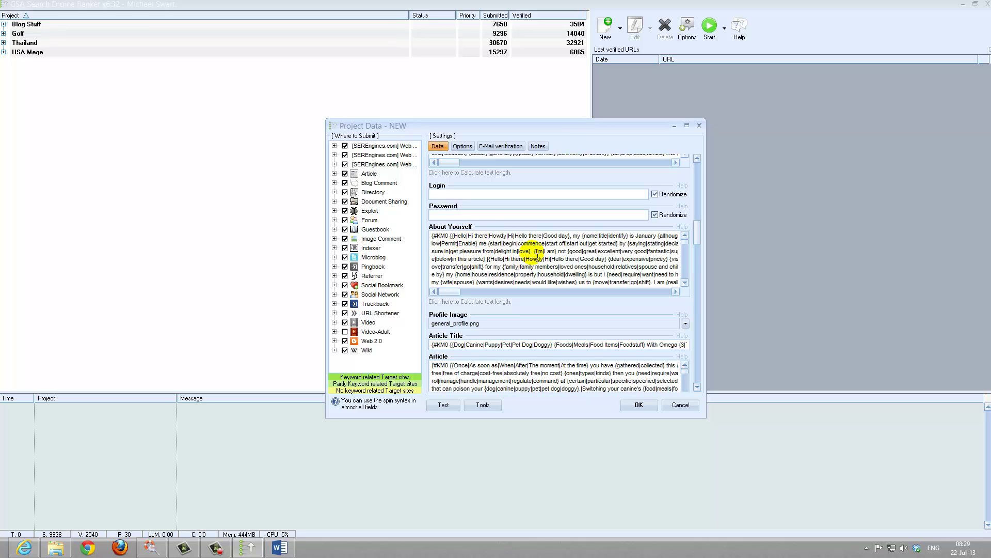
scroll(537, 256, "down", 8)
scroll(538, 256, "up", 5)
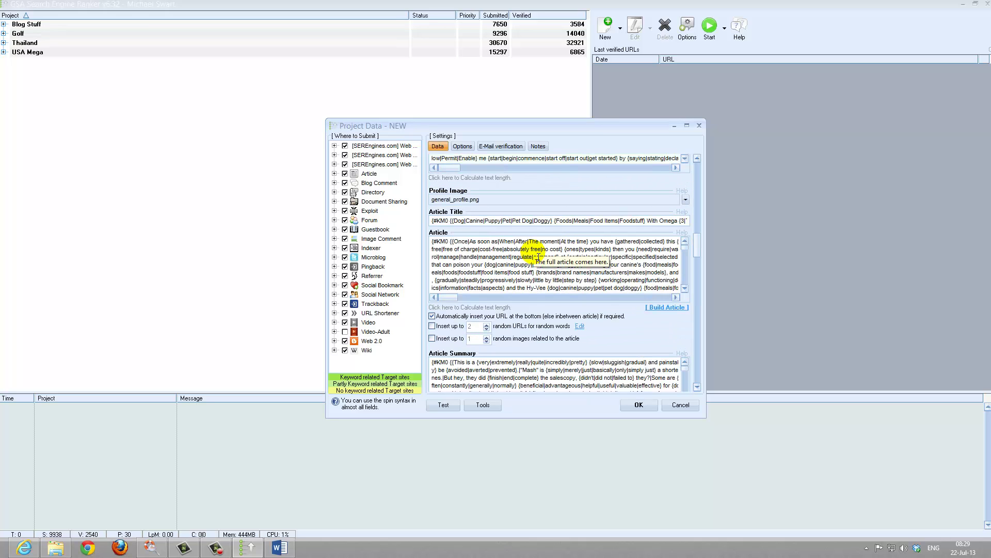
scroll(537, 256, "down", 5)
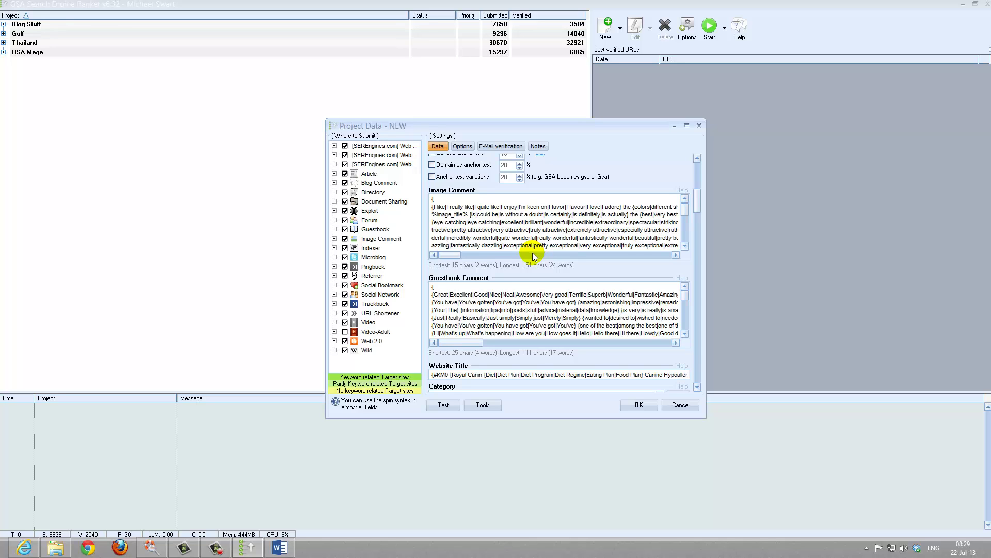
scroll(699, 387, "down", 5)
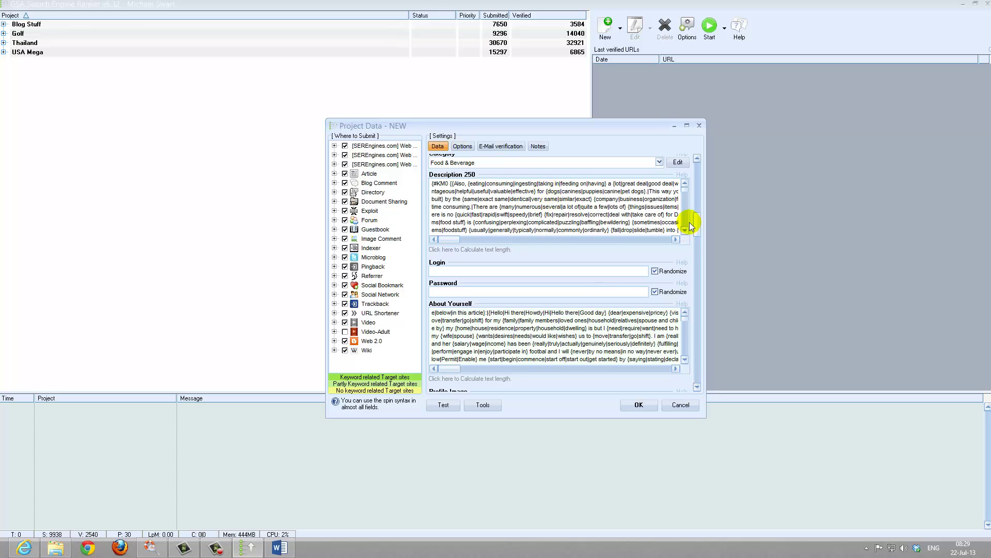
scroll(696, 158, "up", 3)
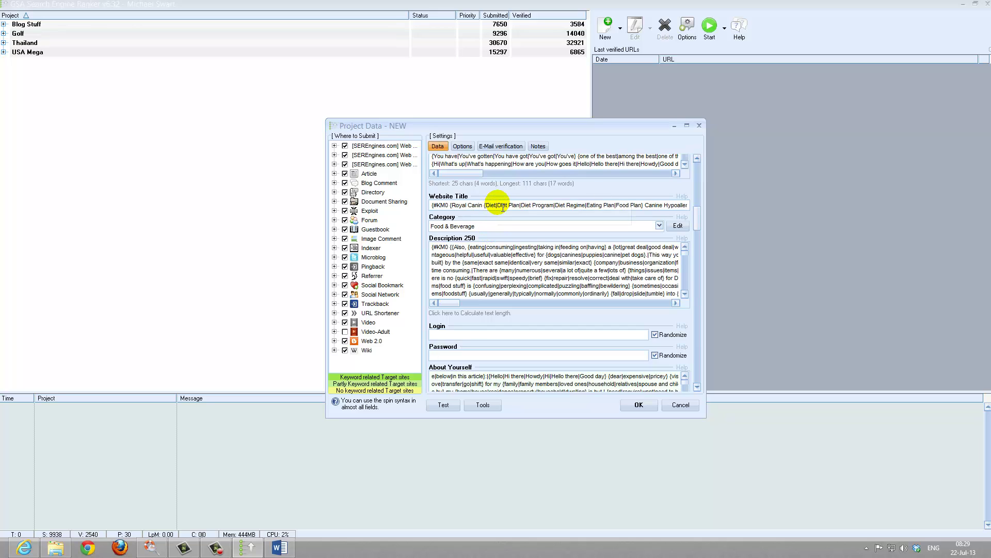
left_click_drag(503, 207, 786, 206)
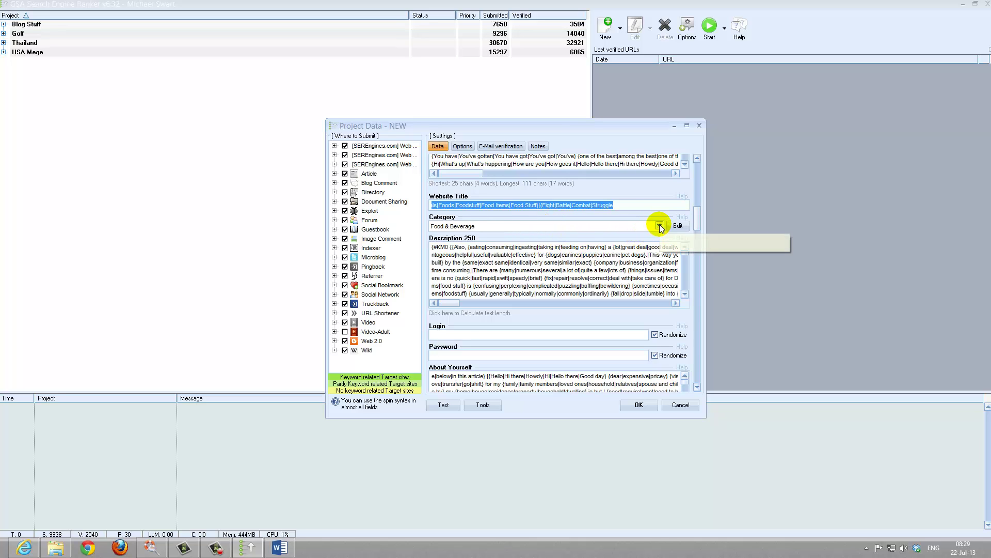
- Review the project's full category list in the Category Creator and close it without changes
left_click(677, 226)
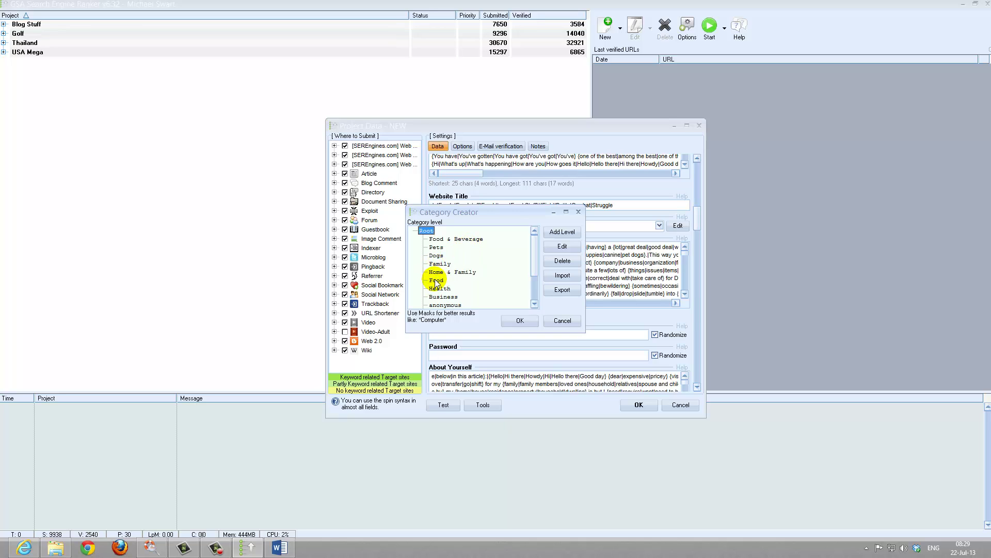
left_click(535, 303)
left_click(535, 303)
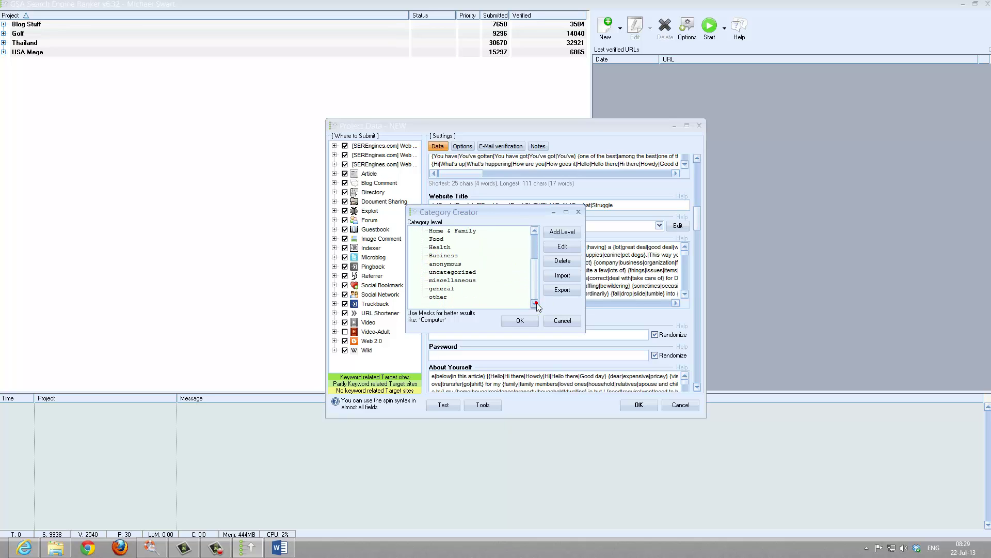
left_click(536, 304)
left_click_drag(536, 282, 537, 247)
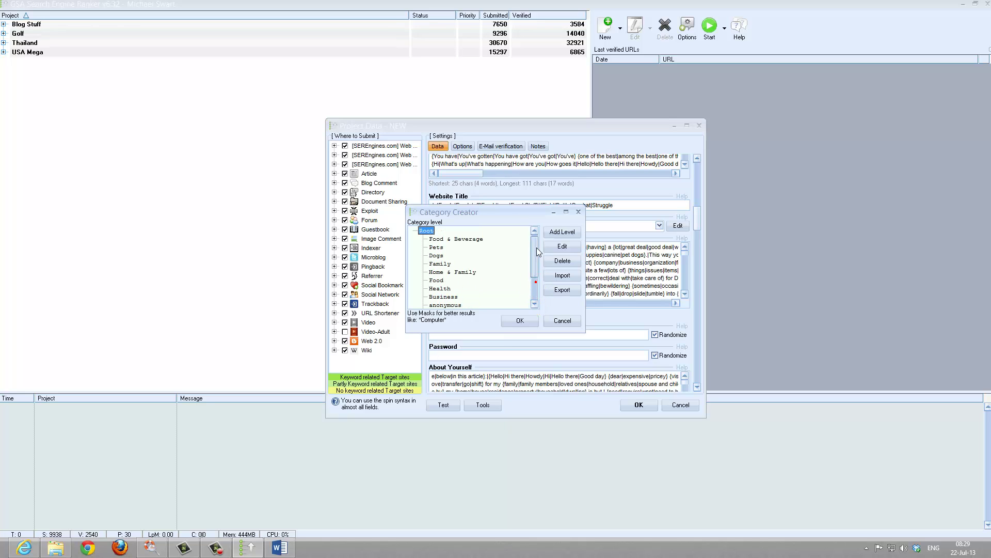
left_click(561, 322)
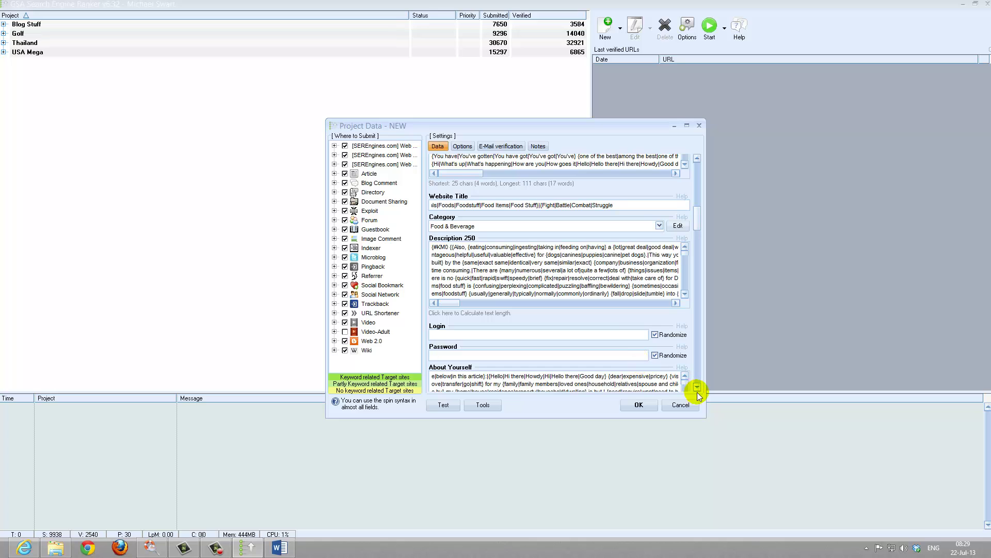
- Examine the imported spin text throughout the Description 250 field
left_click(684, 293)
scroll(686, 292, "down", 10)
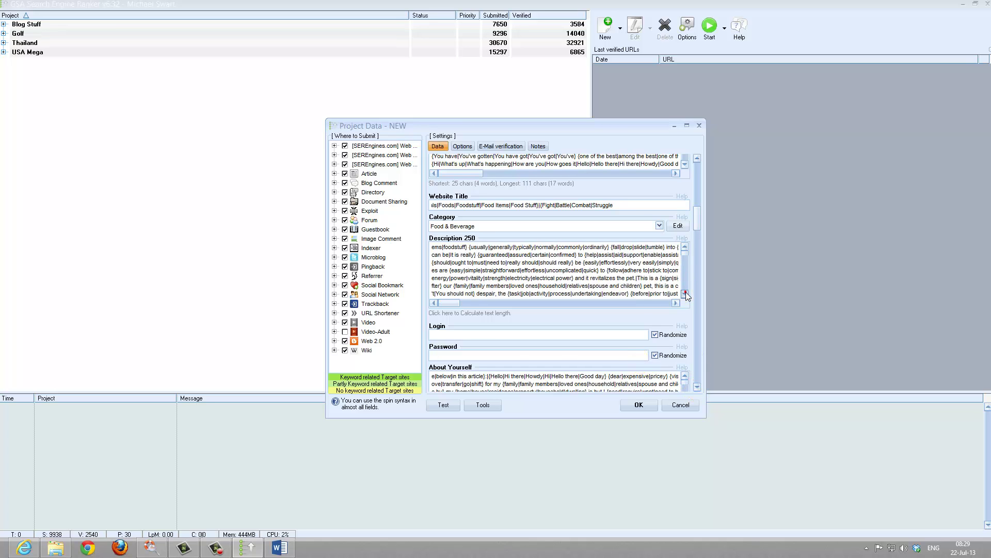
scroll(685, 289, "down", 10)
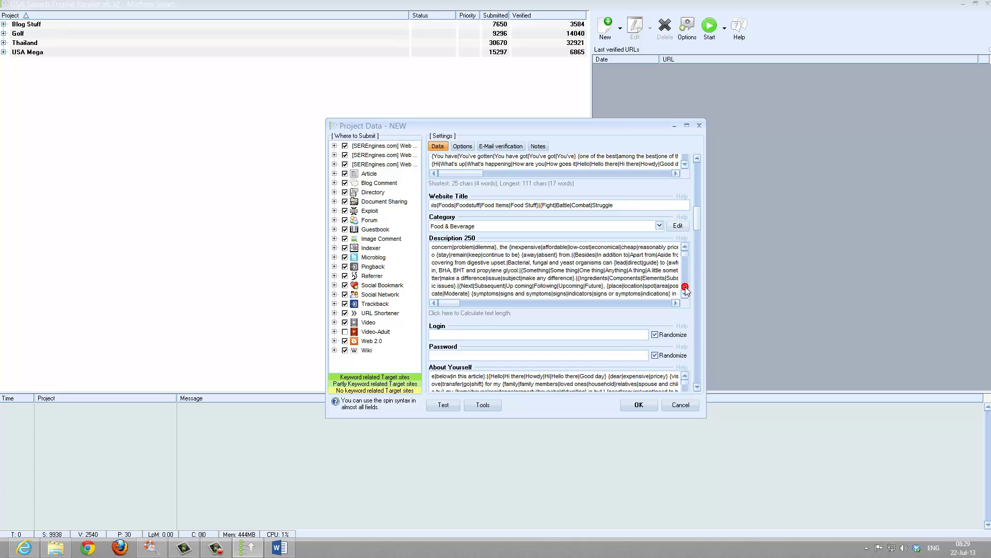
scroll(686, 288, "down", 10)
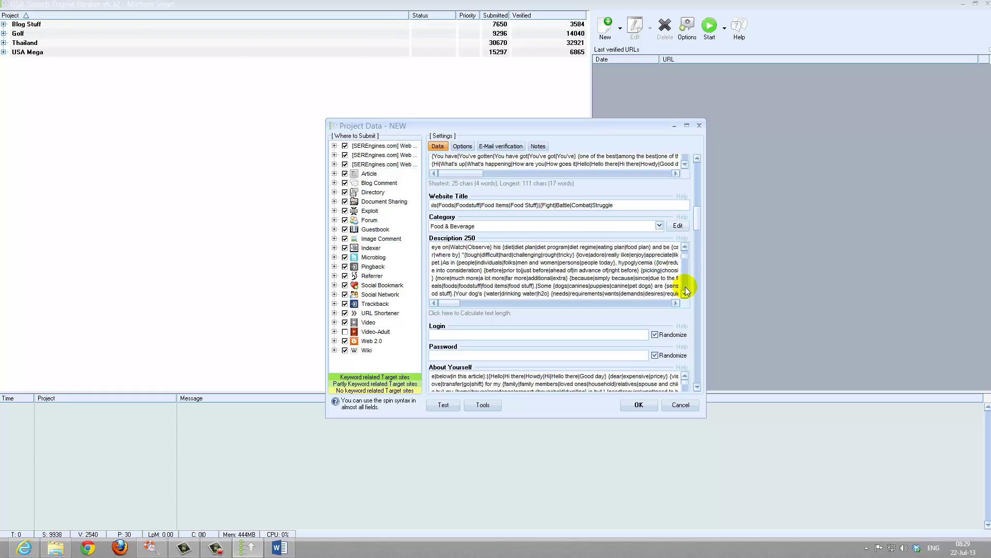
scroll(686, 289, "down", 10)
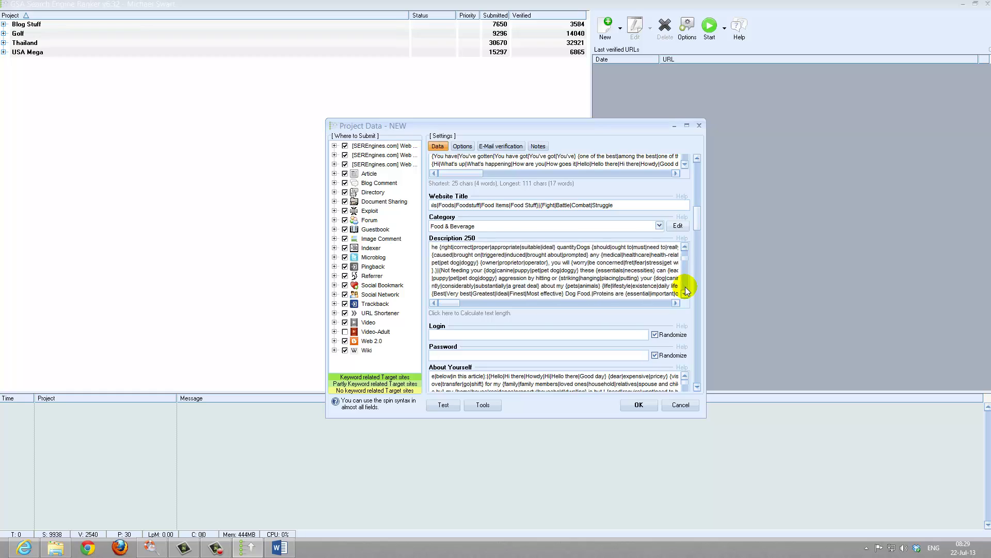
scroll(685, 288, "down", 6)
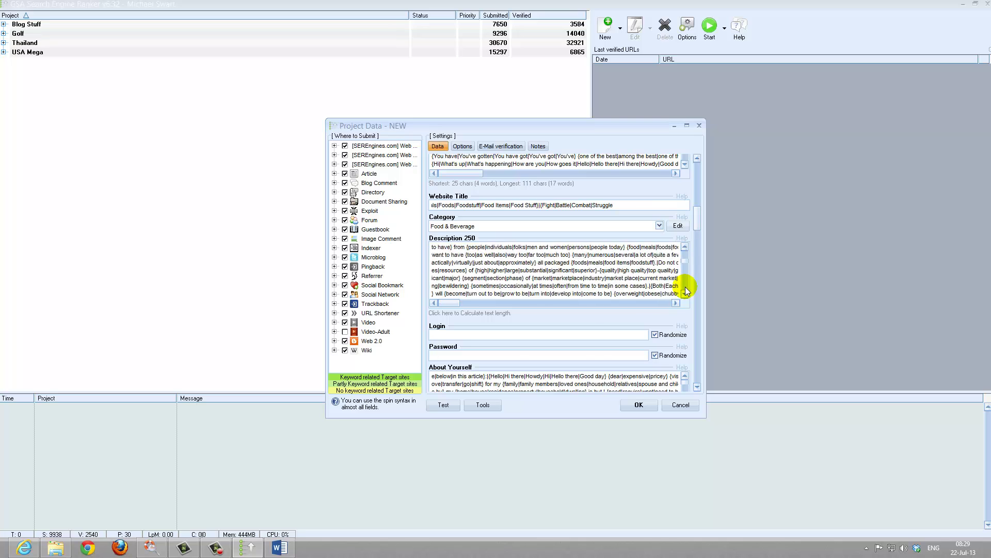
- Examine the imported spin text in the Article field through to its embedded image links
left_click(697, 388)
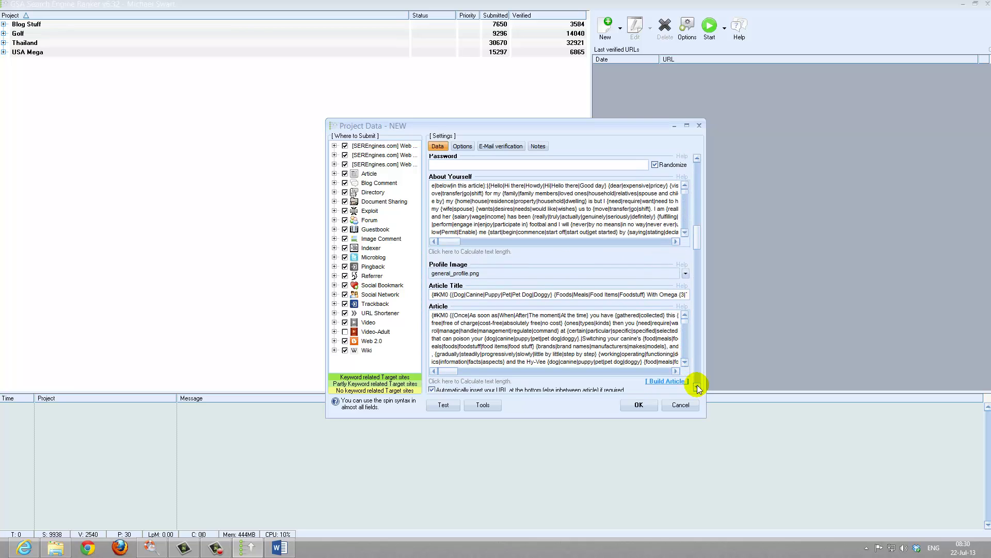
left_click(697, 389)
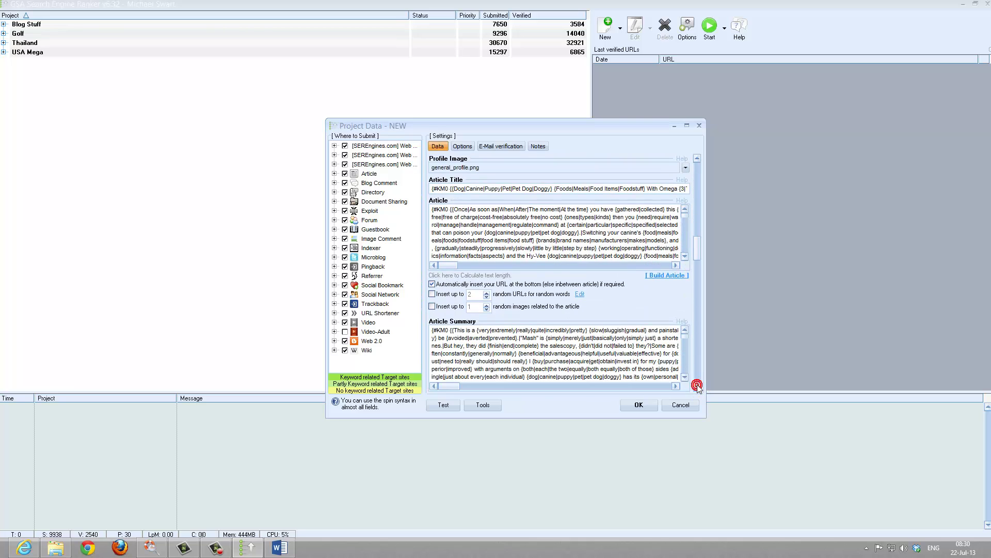
left_click(685, 251)
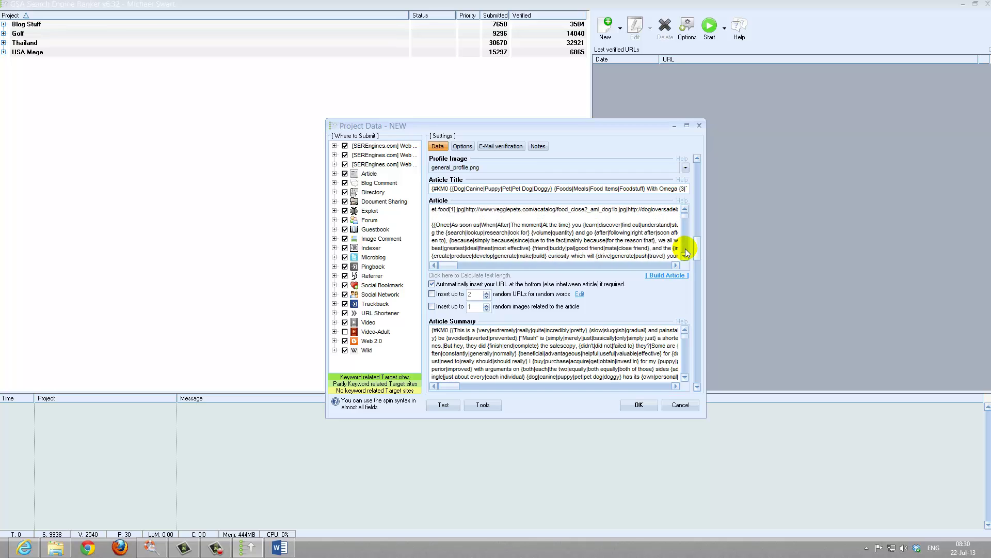
left_click(443, 208)
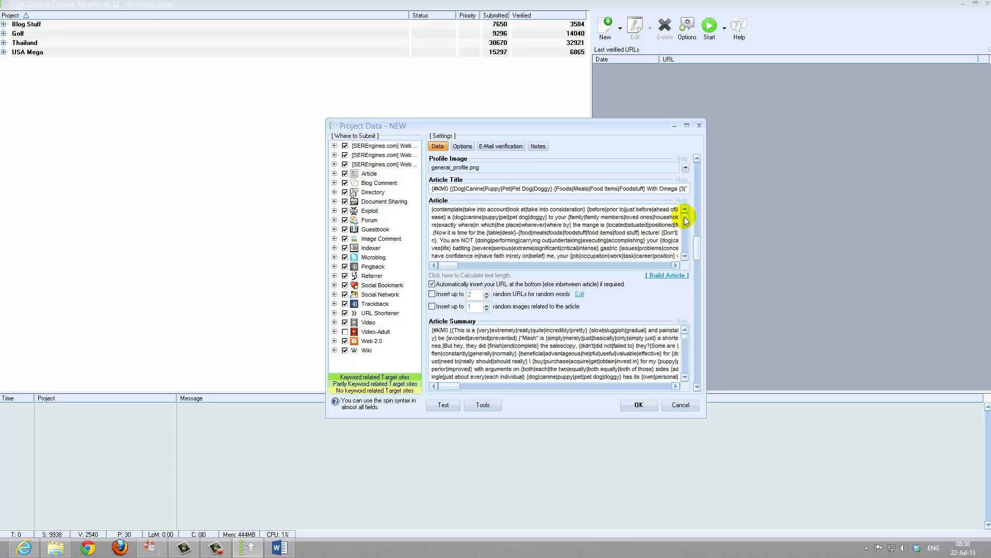
mouse_move(686, 220)
left_mouse_down()
mouse_move(685, 257)
mouse_move(684, 231)
left_mouse_up()
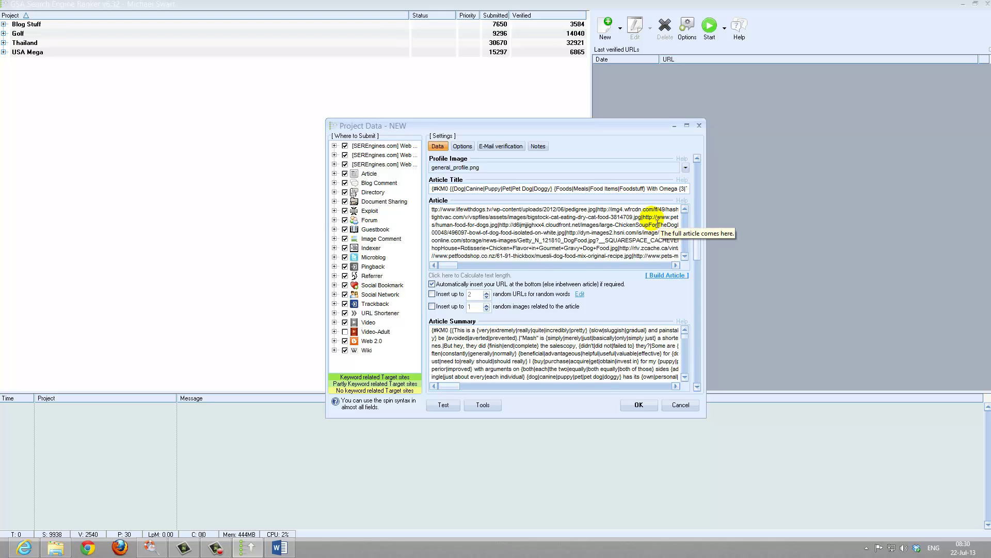
- Examine the embedded YouTube video links in the Article field and the spun paragraphs before them, back to the article's beginning
left_click(685, 210)
left_click(685, 209)
left_click(685, 210)
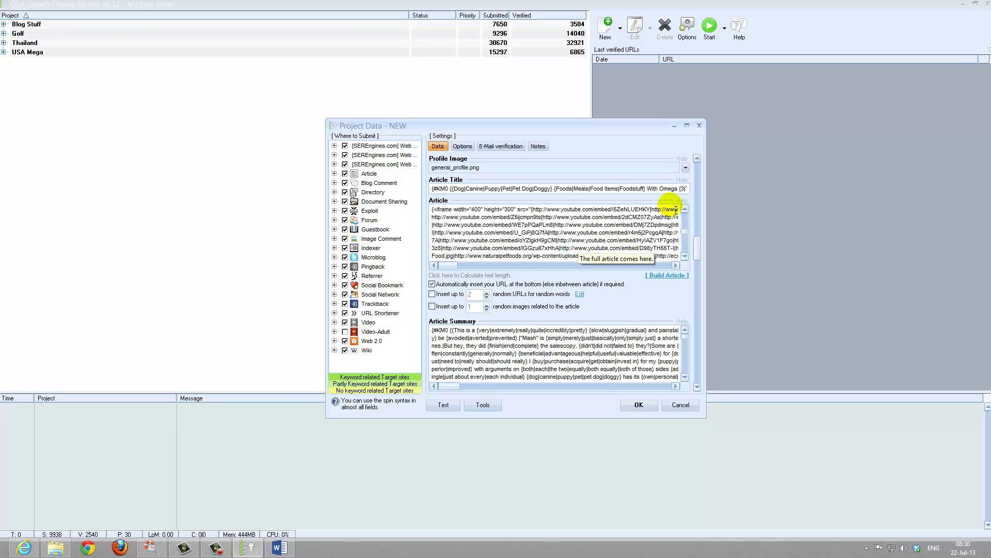
left_click(687, 209)
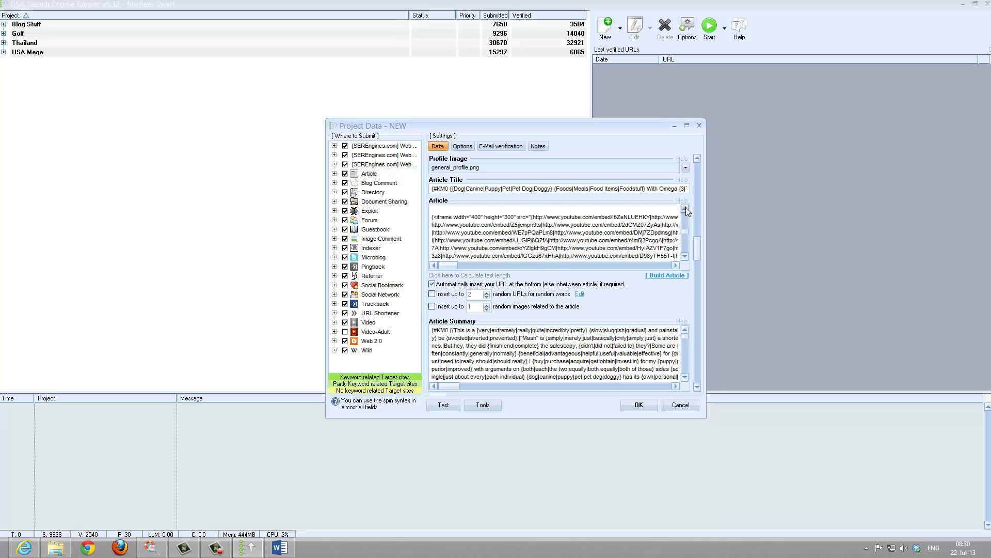
left_click(686, 209)
left_click(685, 209)
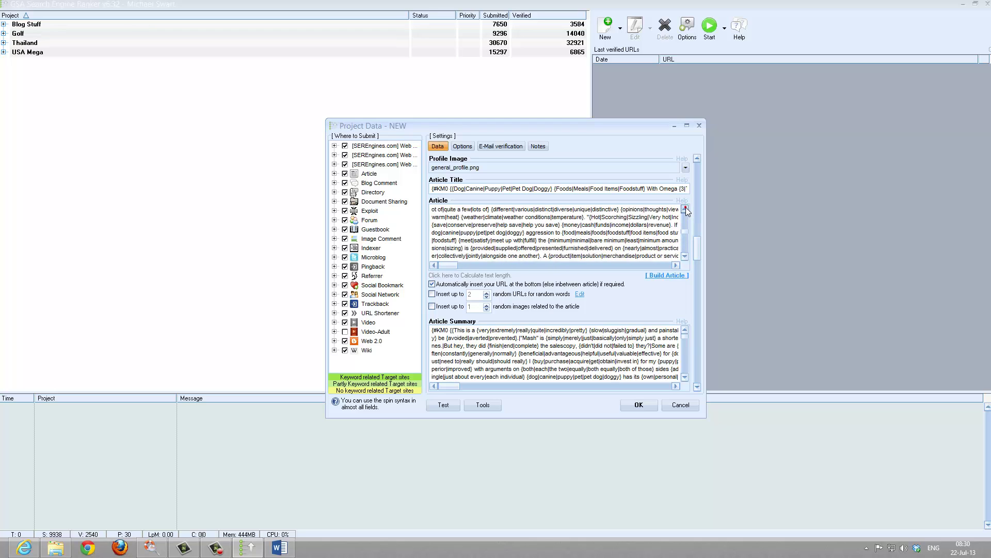
left_click(686, 210)
left_click(686, 209)
left_click(685, 209)
scroll(683, 217, "down", 6)
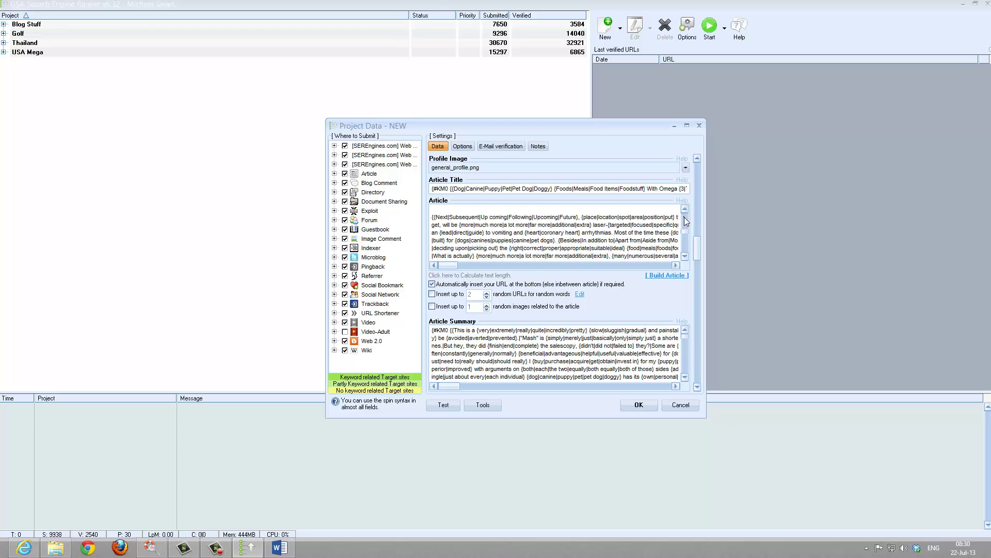
scroll(683, 230, "up", 6)
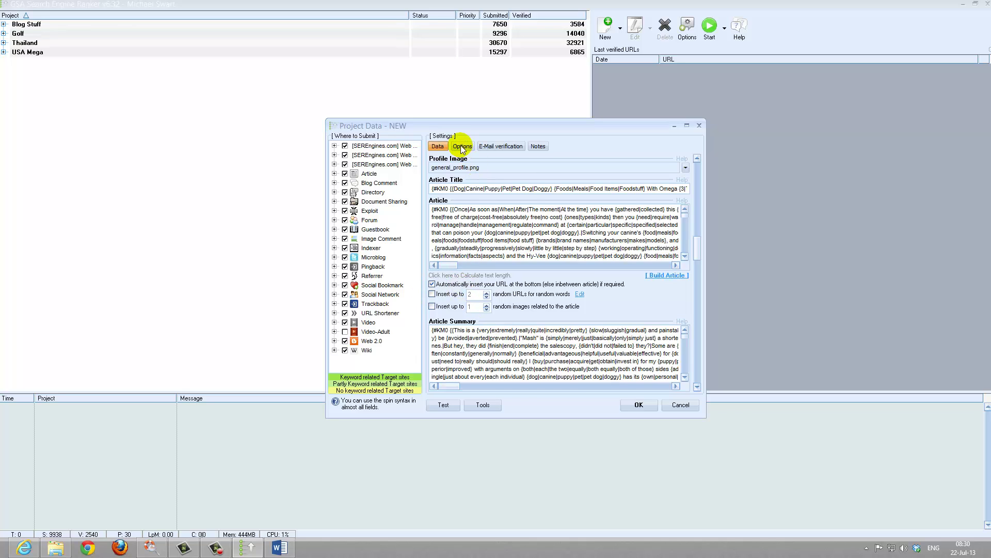
- Set the project's Document field to the PDF "Best Foods For Overweight Dogs" from the Dog Food Demo's PDF folder
left_click(700, 379)
left_click_drag(700, 382, 700, 380)
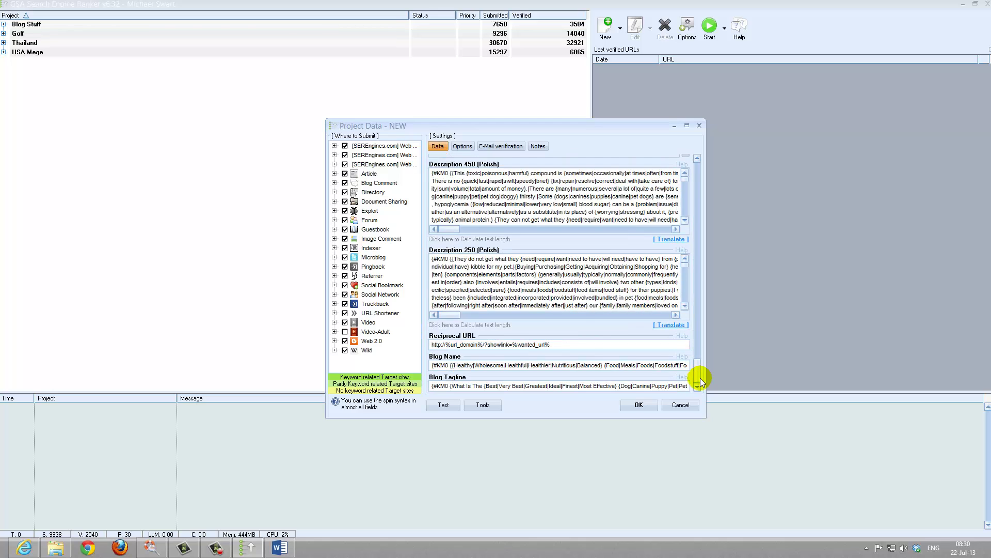
left_click(697, 158)
left_click(697, 158)
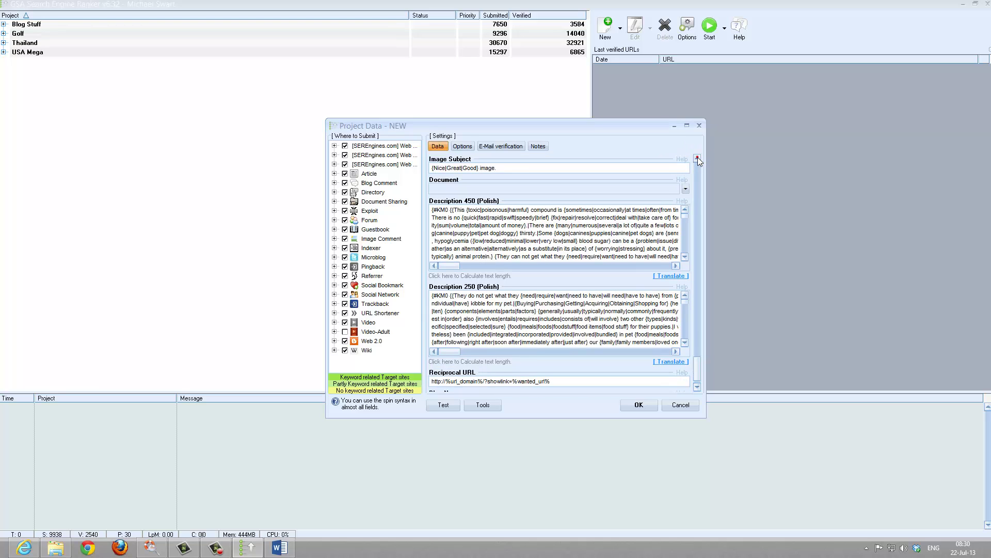
left_click(698, 157)
left_click(698, 158)
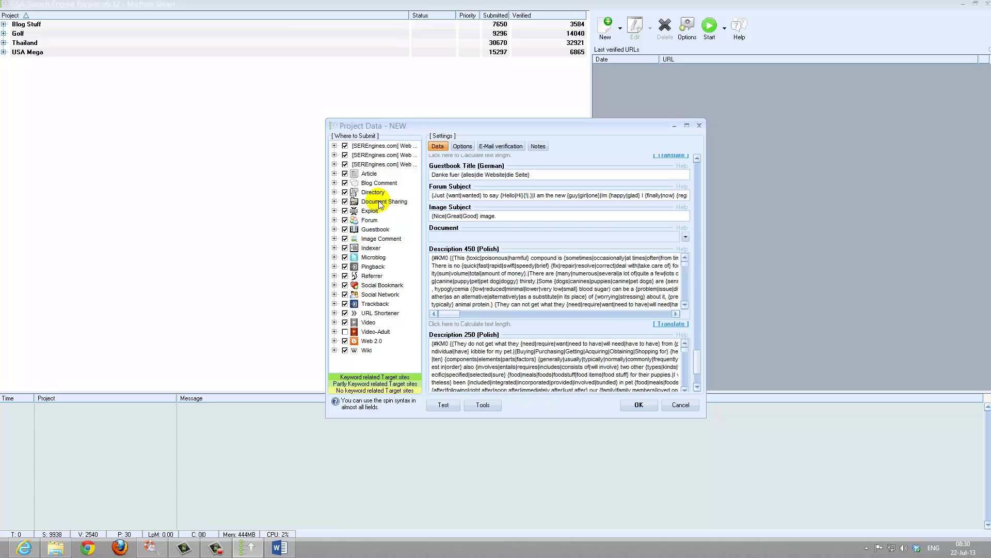
mouse_move(651, 248)
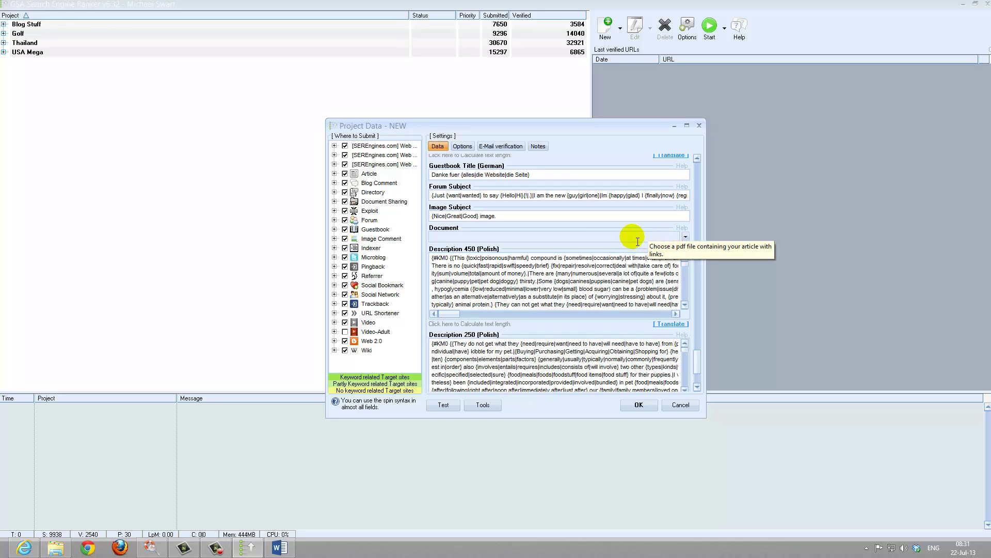
left_click(686, 239)
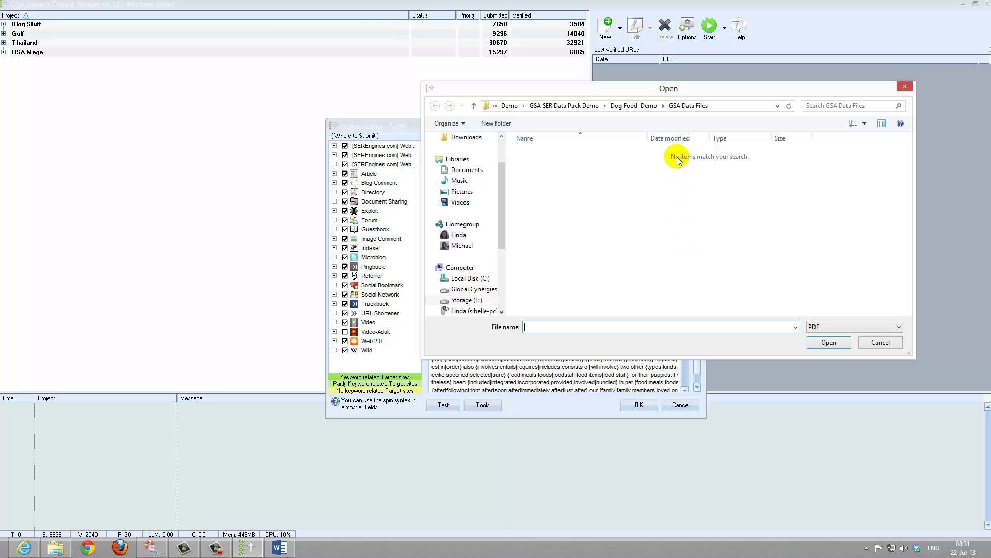
left_click(640, 107)
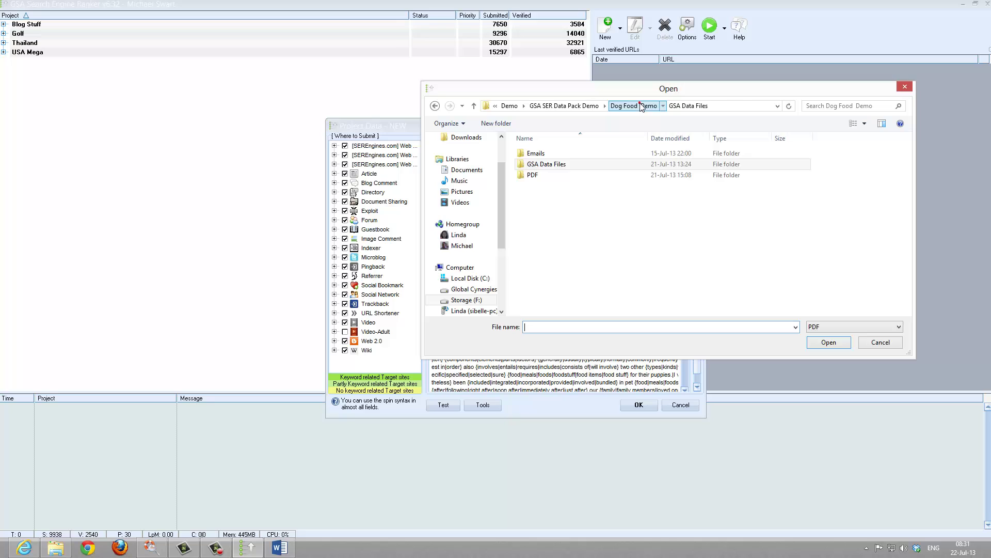
double_click(539, 177)
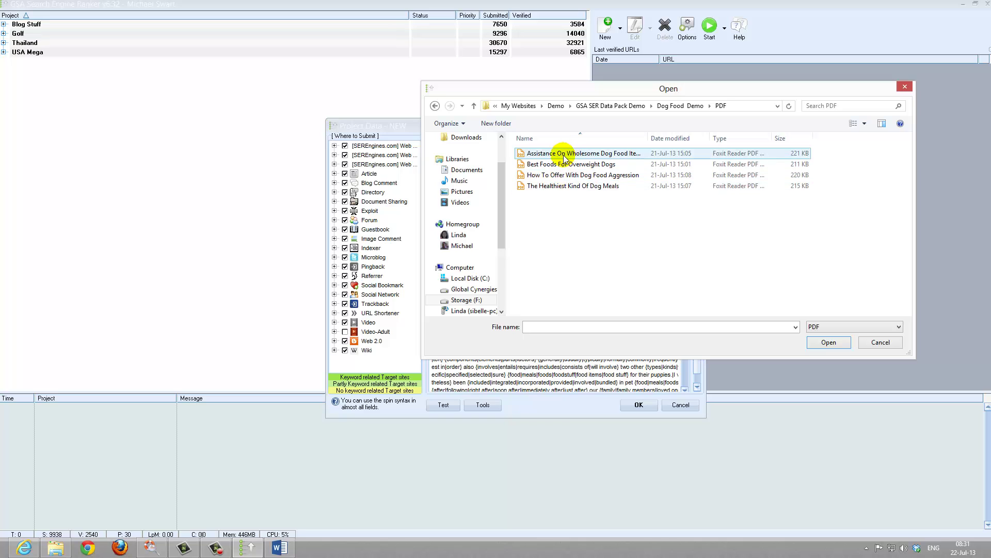
double_click(557, 164)
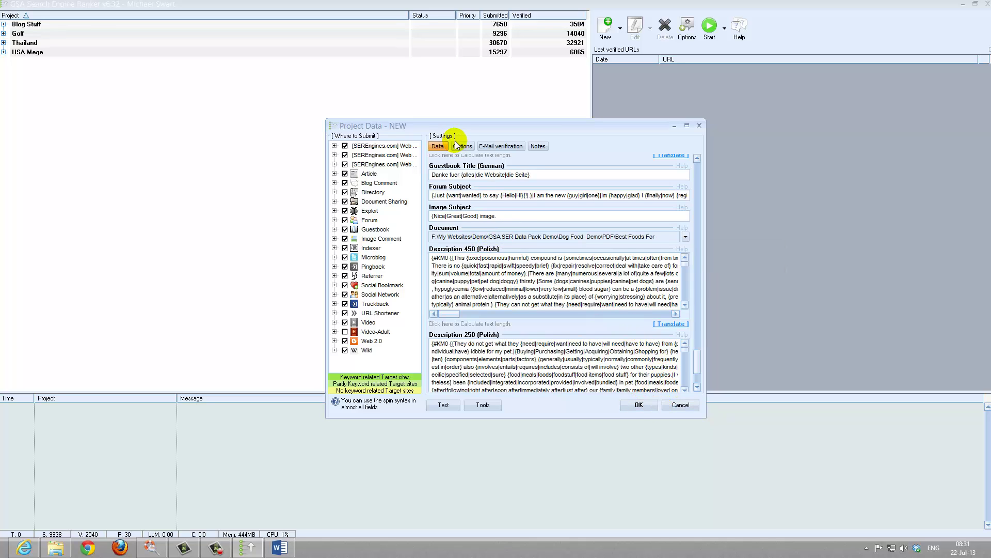
- Look over the project's options, URL data and e-mail verification settings, and the account folders in the data pack's Emails folder
left_click(500, 146)
left_click(457, 145)
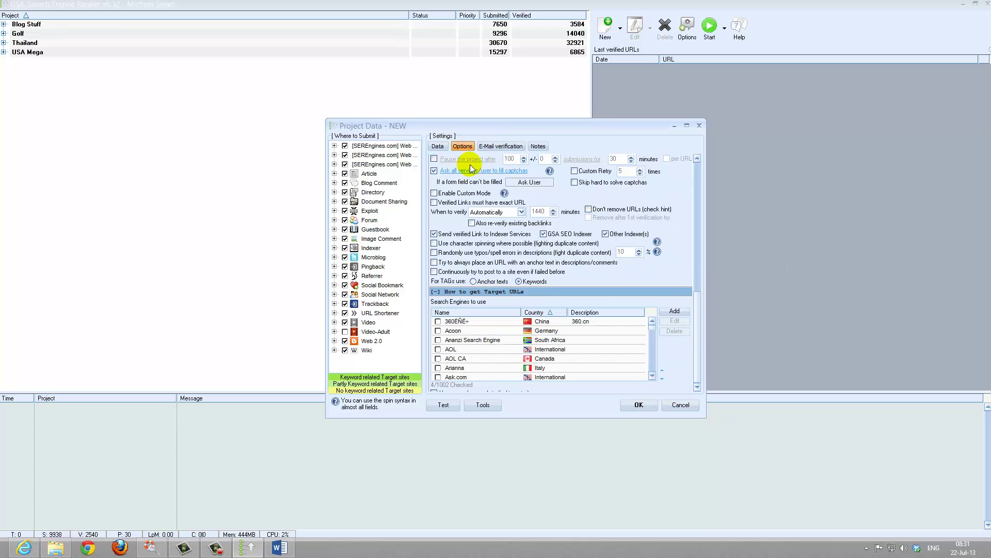
left_click(436, 146)
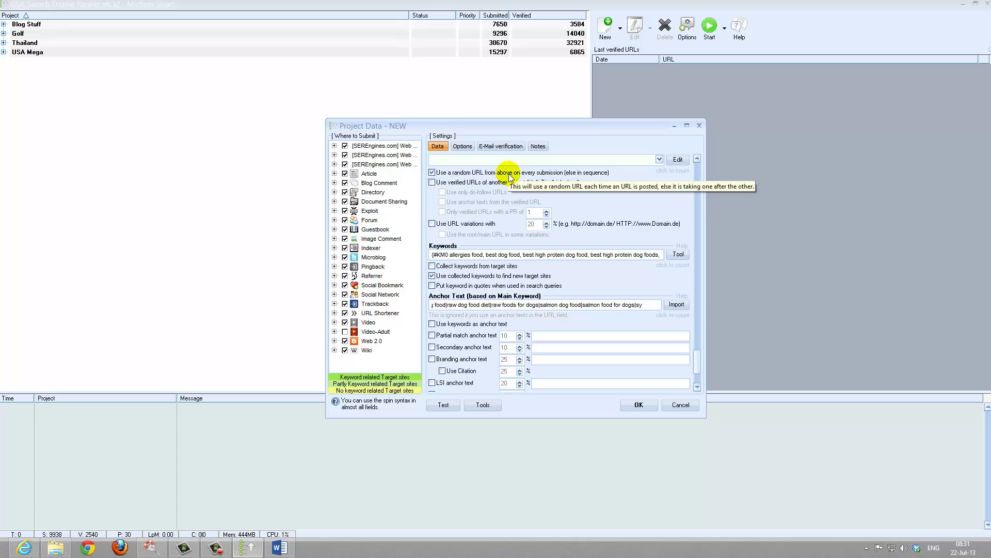
left_click(500, 146)
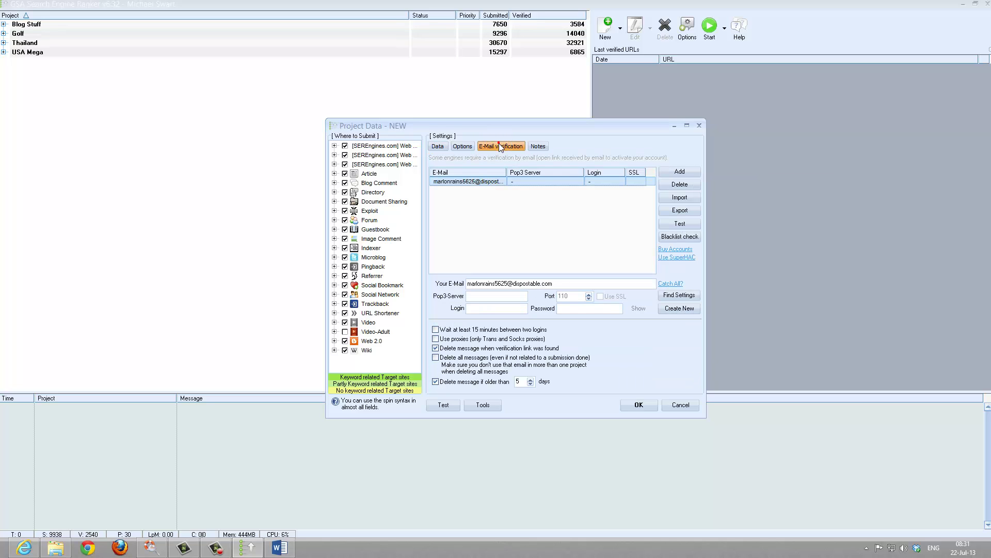
left_click(55, 547)
double_click(681, 106)
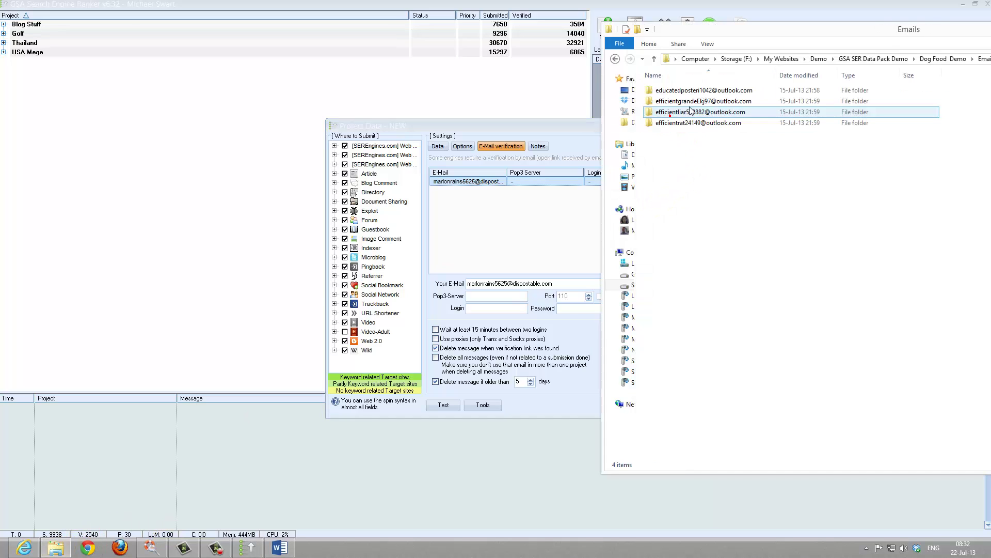
left_click(520, 226)
- Review the import steps in the Word instructions and locate the matching KontentMachine auto-fill import command without running it
left_click(278, 549)
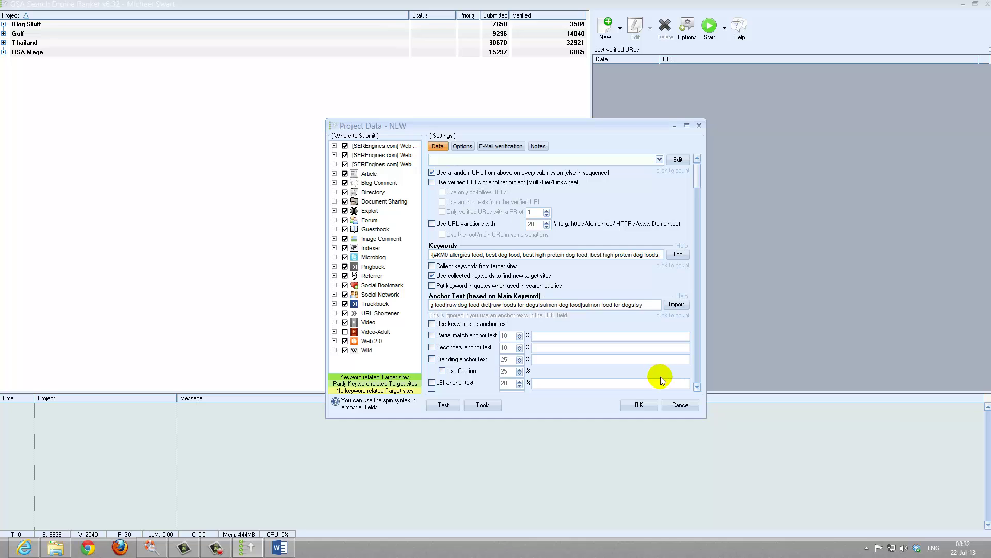
left_click(282, 547)
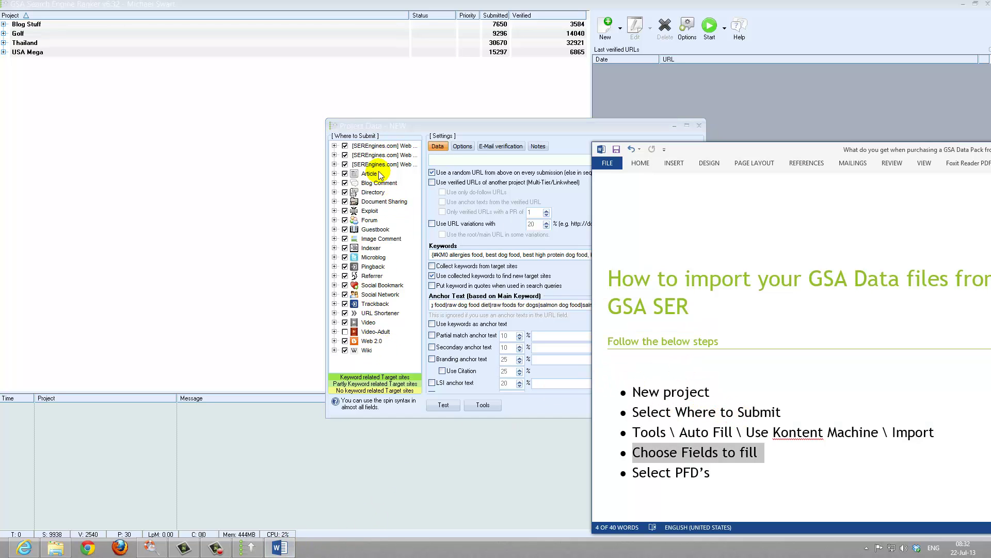
left_click(807, 409)
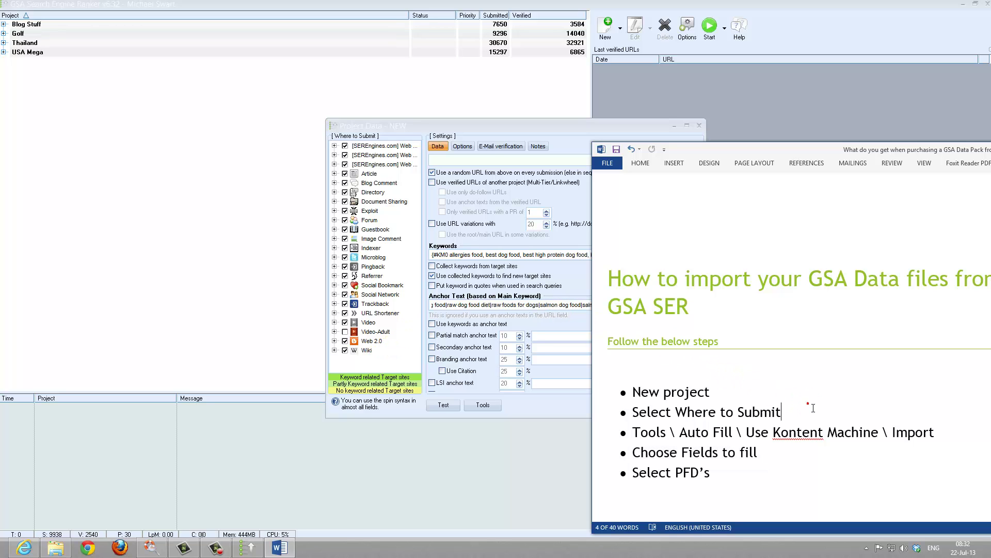
left_click(492, 406)
mouse_move(533, 413)
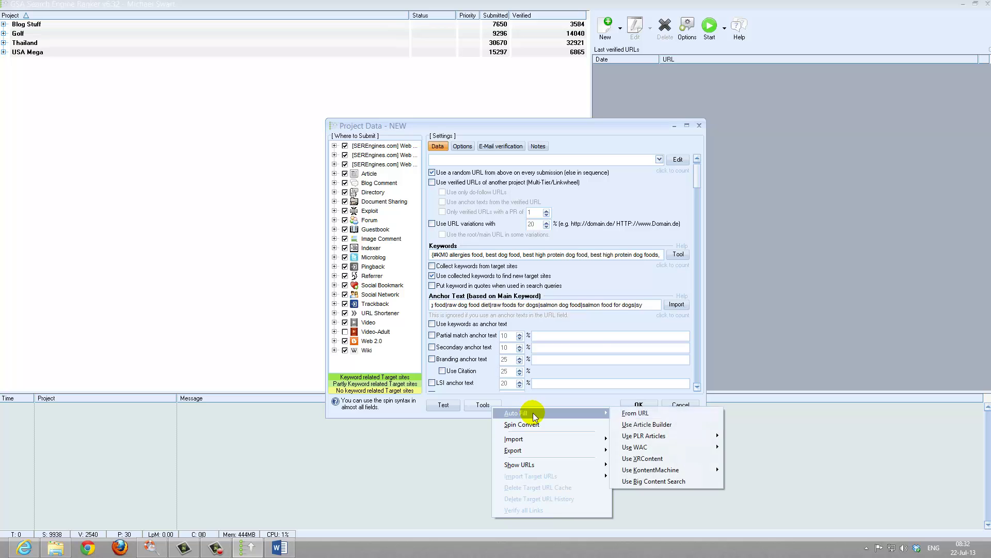
mouse_move(676, 472)
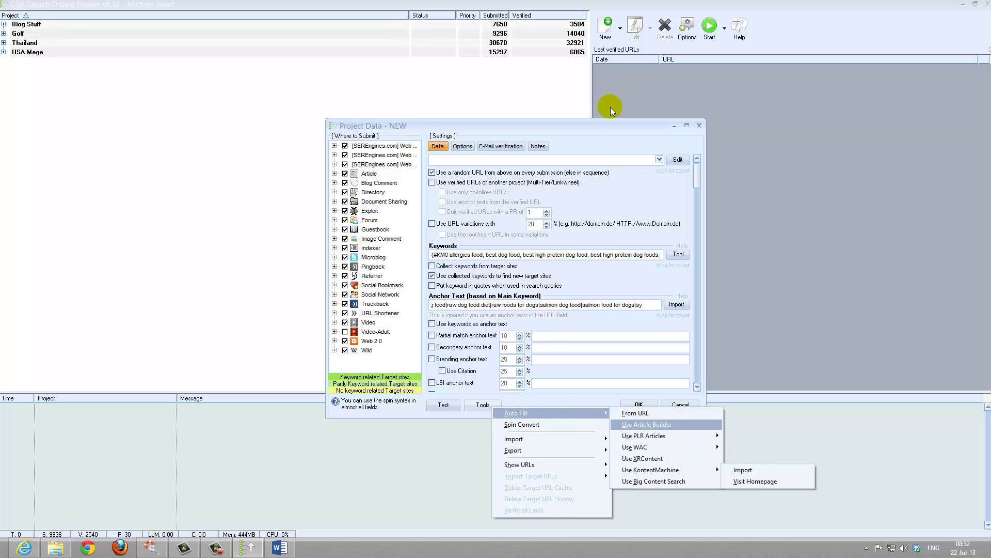
left_click(551, 129)
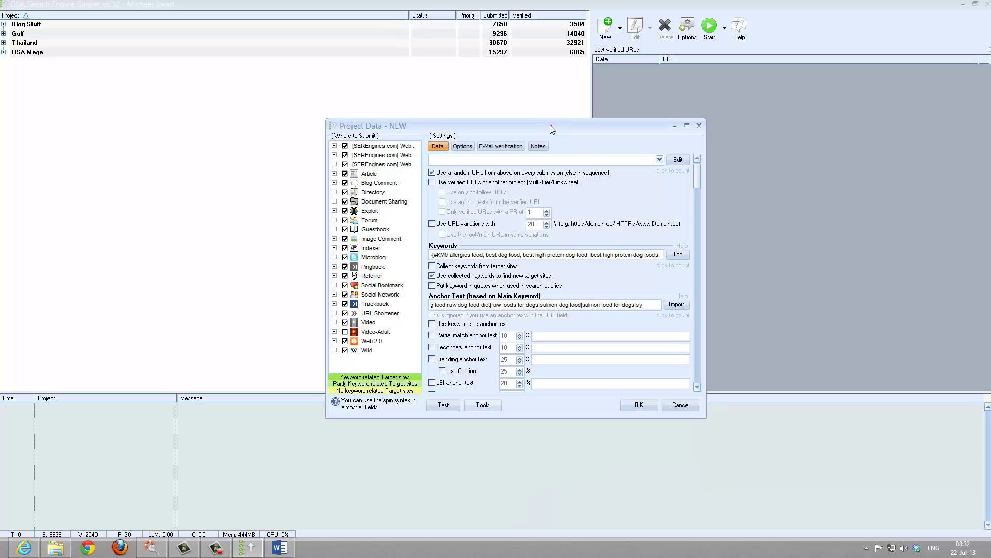
- Switch to the Word instructions and correct "PFD's" to "PDF's" in the last bullet
left_click(279, 547)
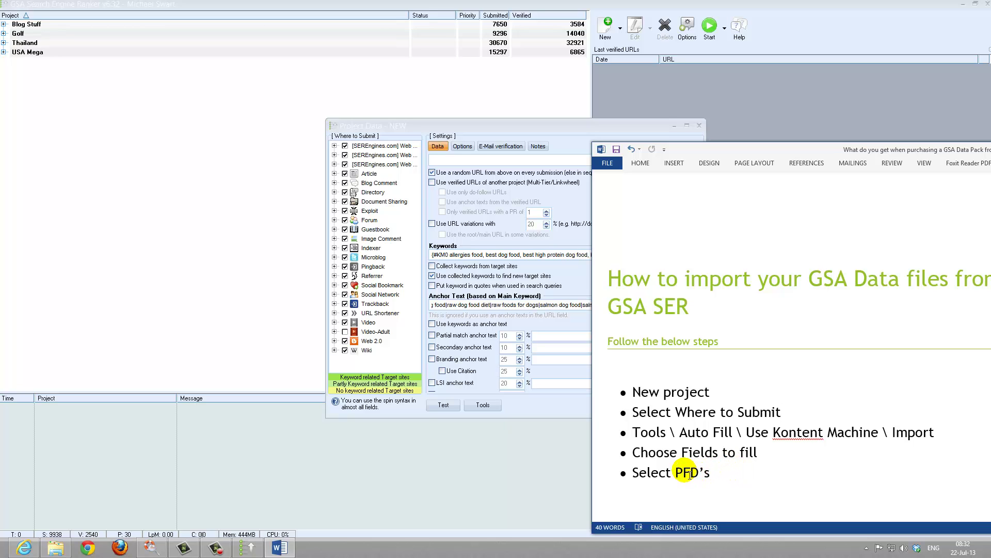
left_click_drag(699, 475, 685, 476)
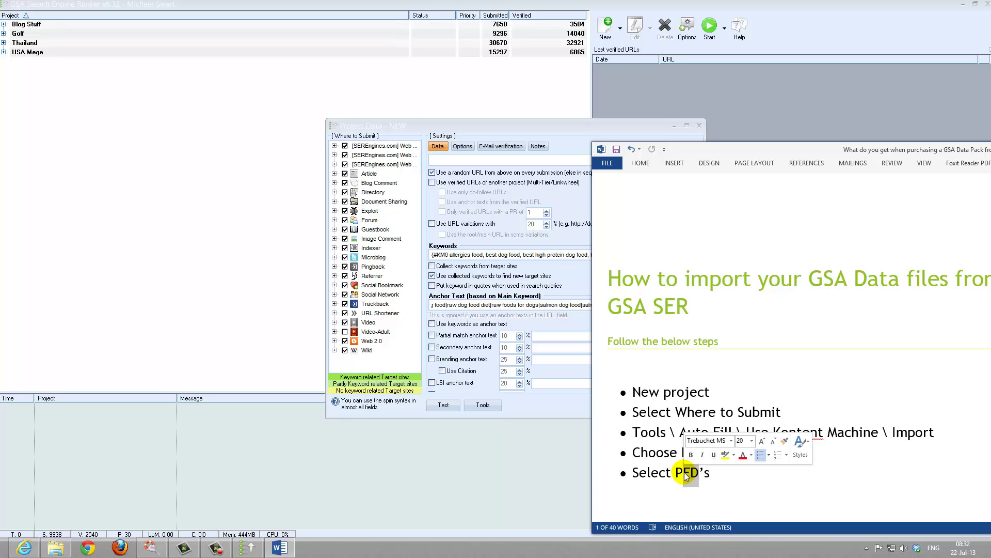
type("DF")
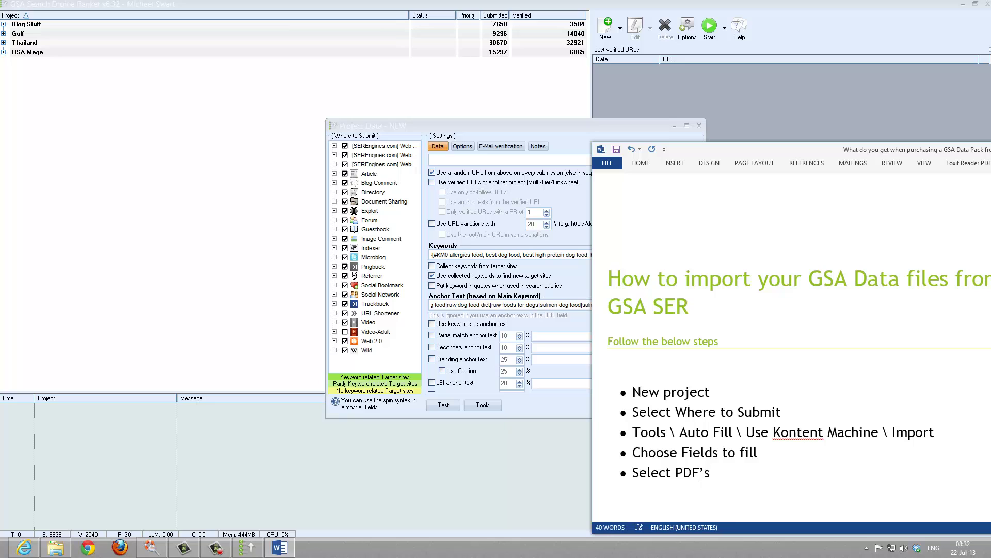
left_click(783, 455)
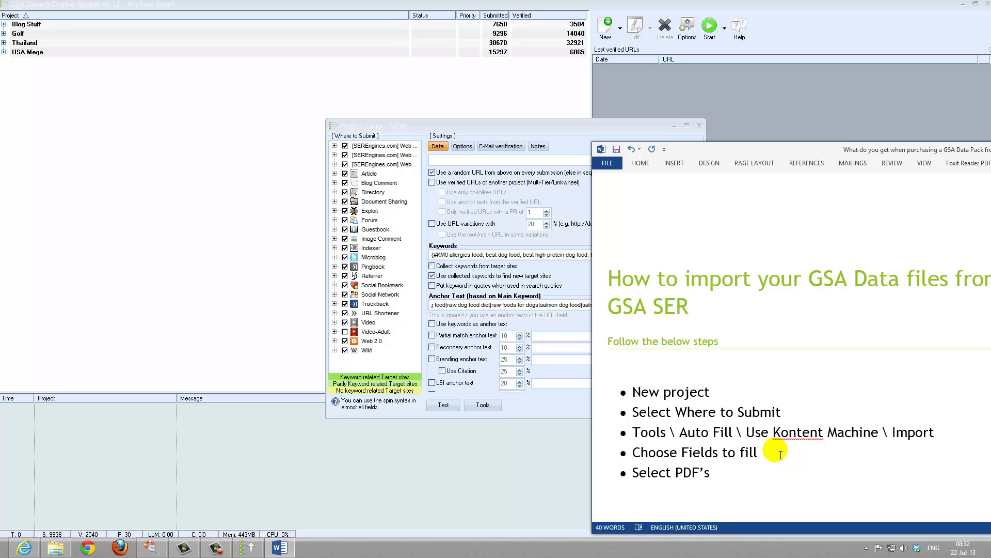
left_click(719, 476)
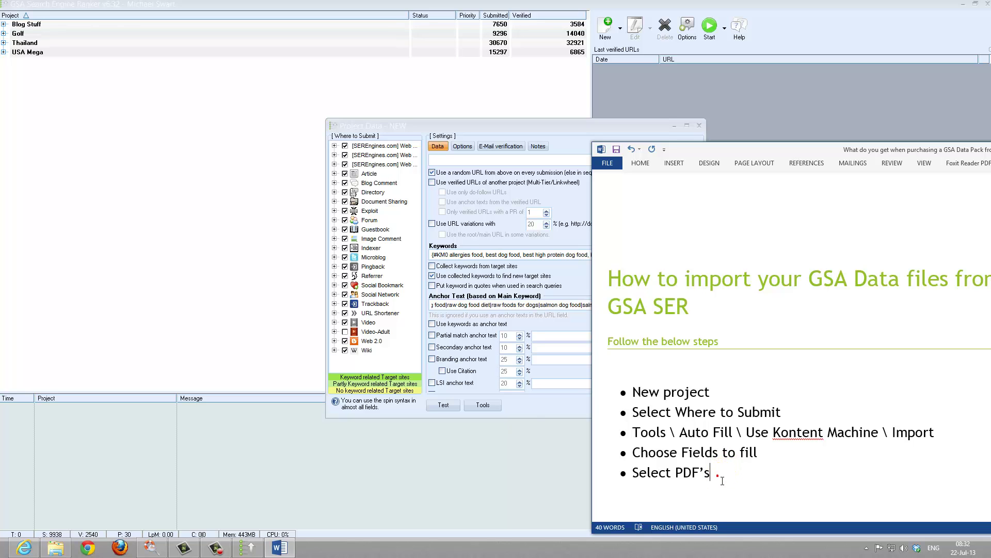
- Return to the project data, check the Document field and its available PDF files, and leave the selection as it is
left_click(544, 407)
scroll(696, 376, "down", 10)
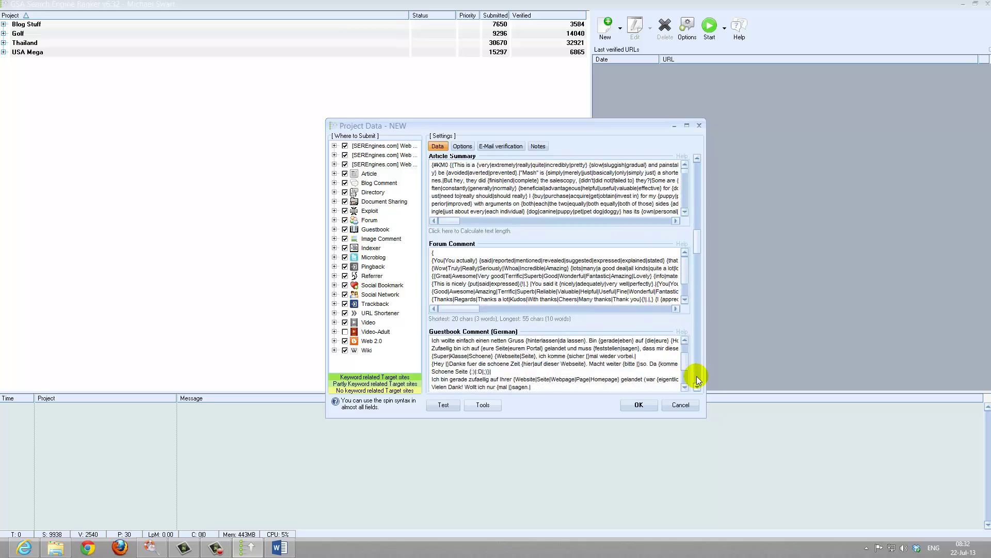
scroll(696, 376, "down", 10)
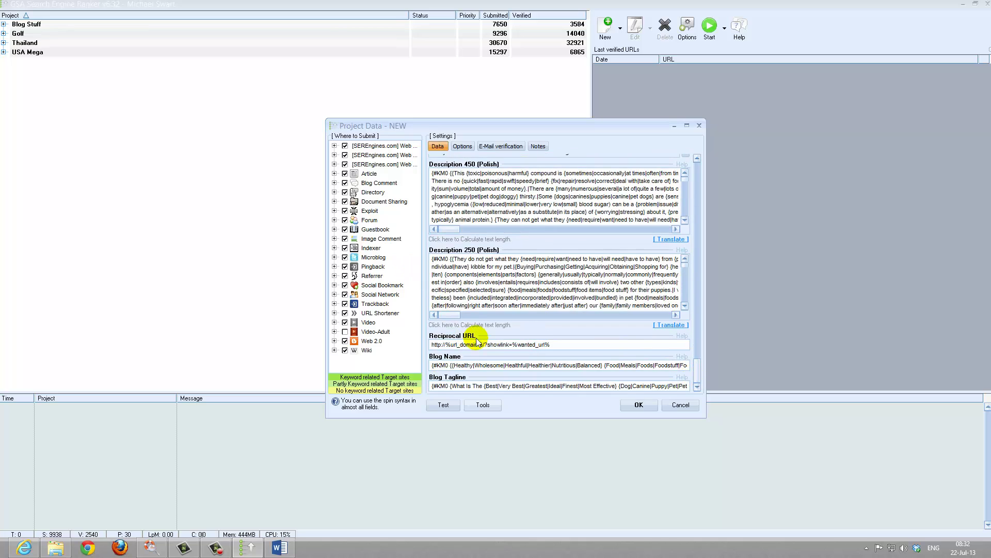
left_click(697, 157)
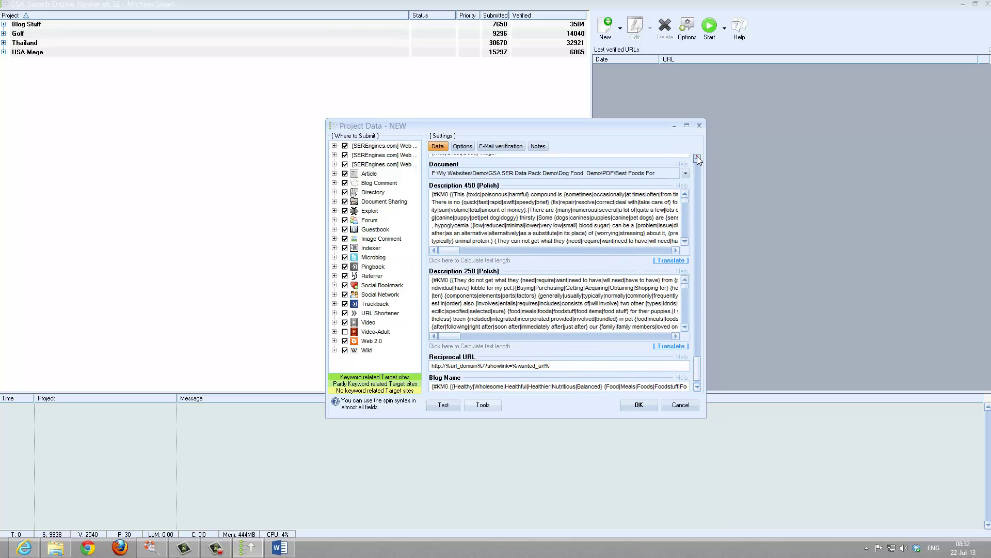
left_click(697, 157)
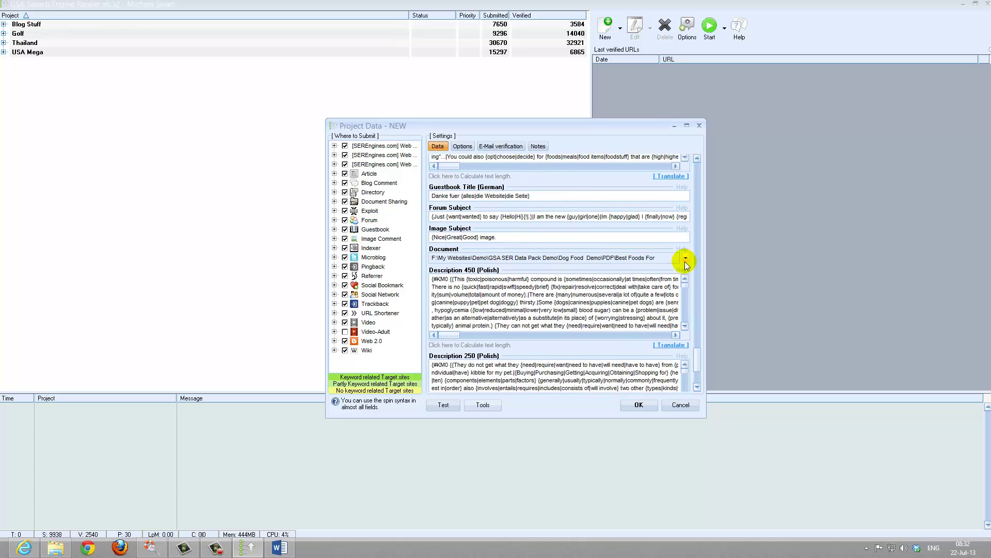
left_click(686, 258)
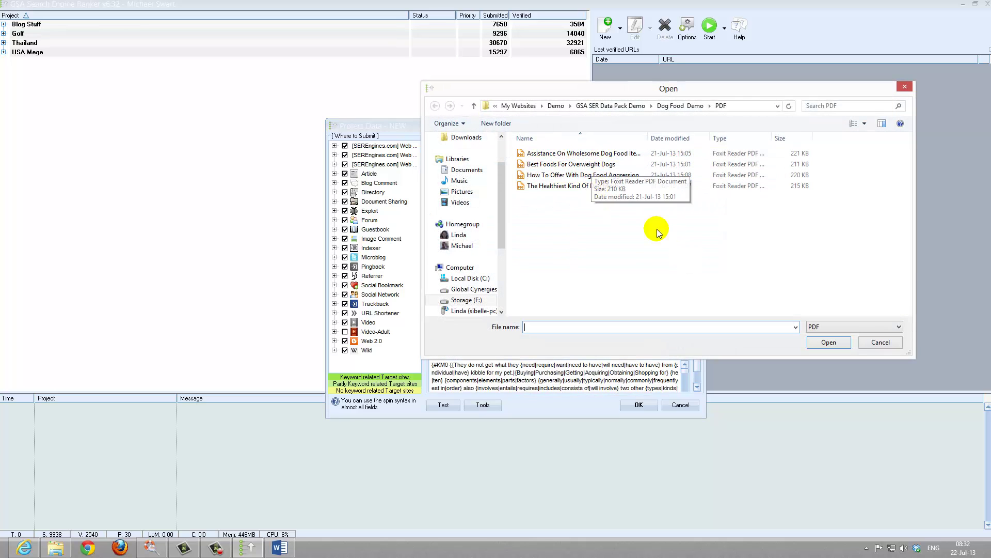
left_click(881, 343)
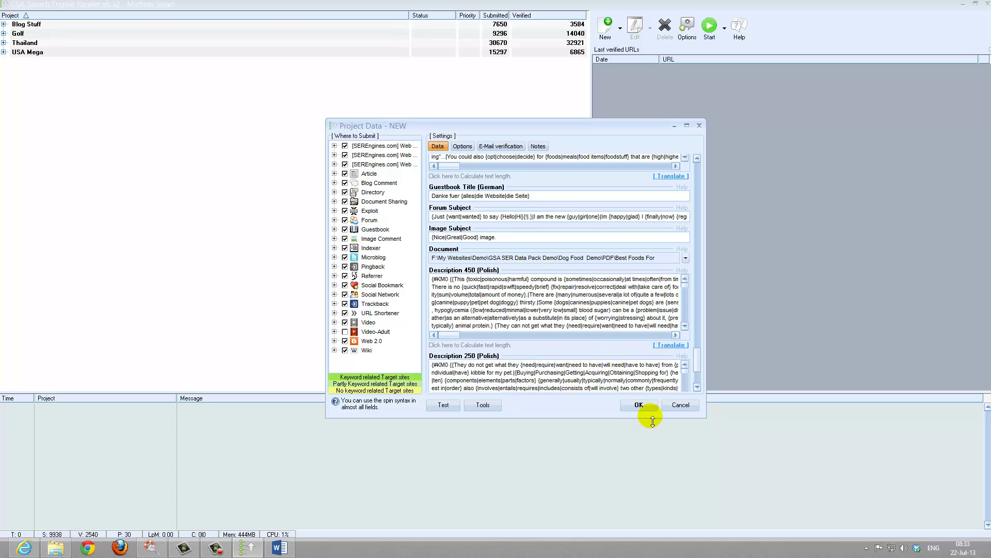
- Switch to the Word import instructions and reposition their window to show the full heading and step list
left_click(276, 548)
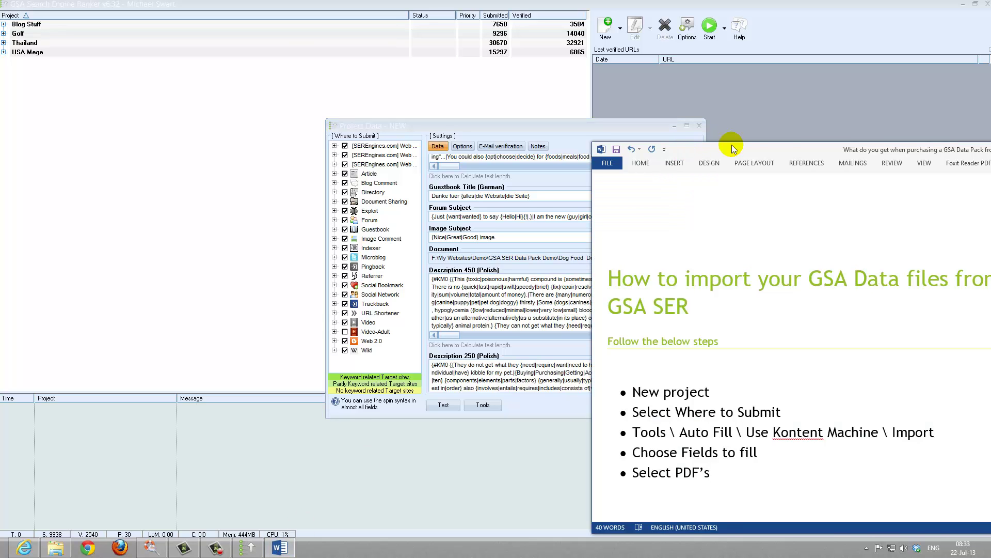
left_click_drag(782, 149, 408, 24)
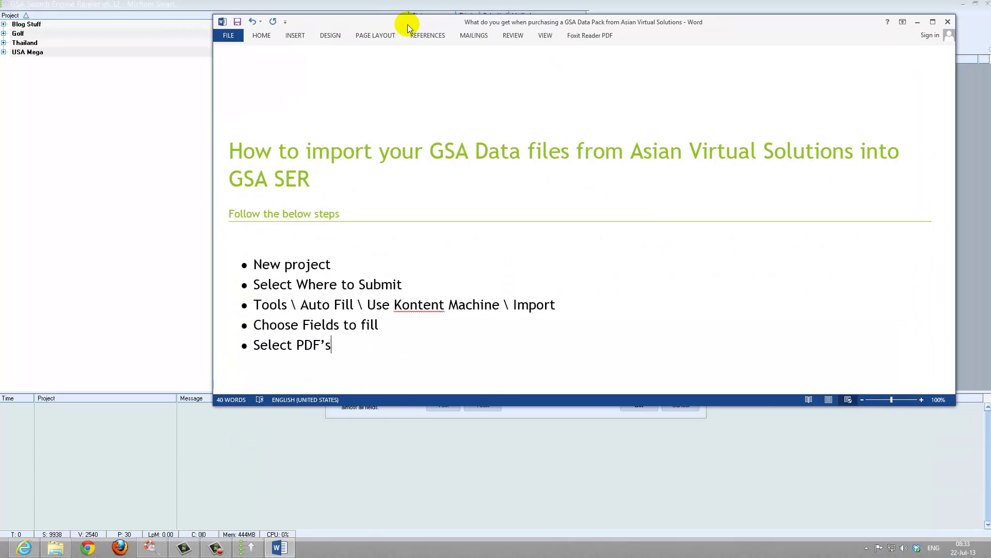